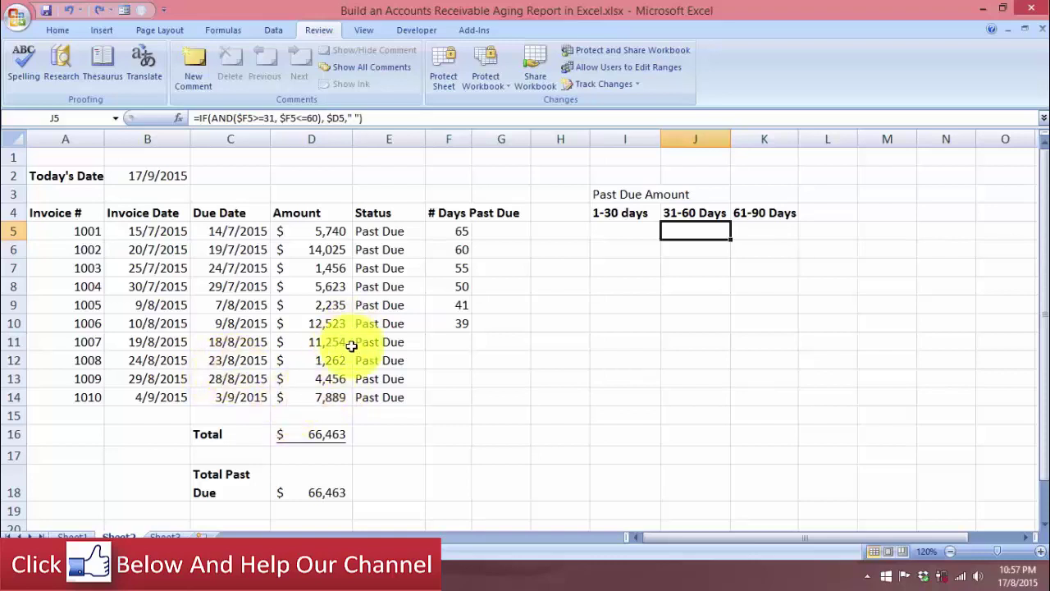
# Review the TODAY formula in B2 and the IF status formula in E5 on Sheet1.
pyautogui.click(73, 535)
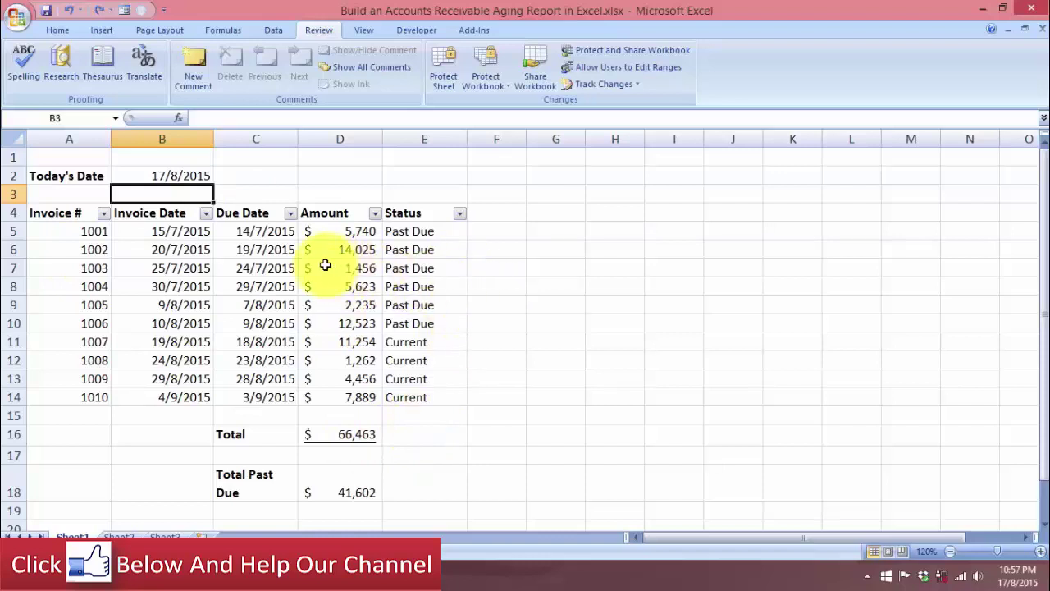
pyautogui.click(174, 178)
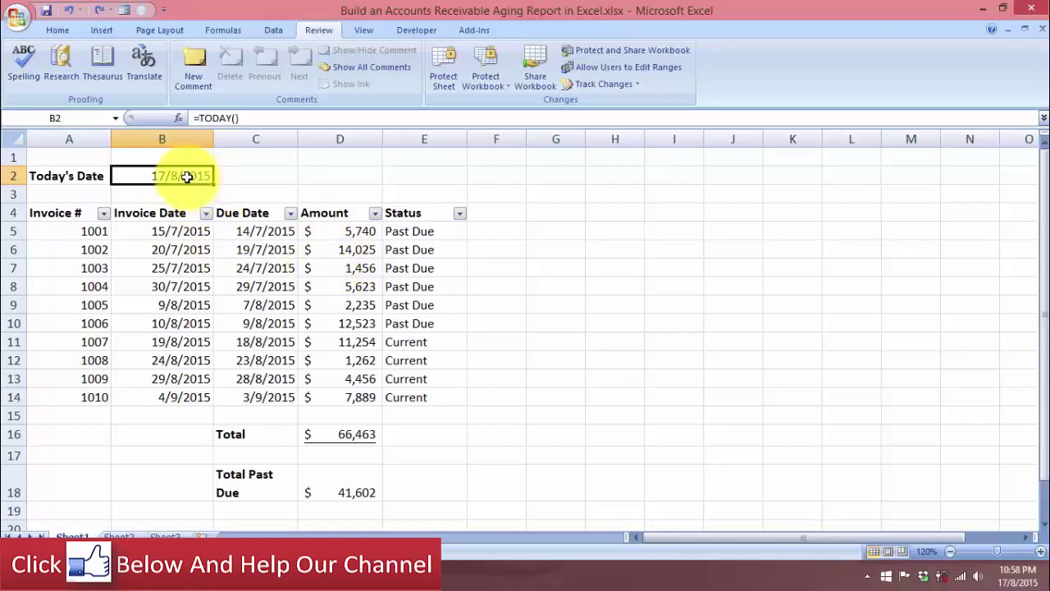
pyautogui.click(429, 233)
pyautogui.doubleClick(429, 233)
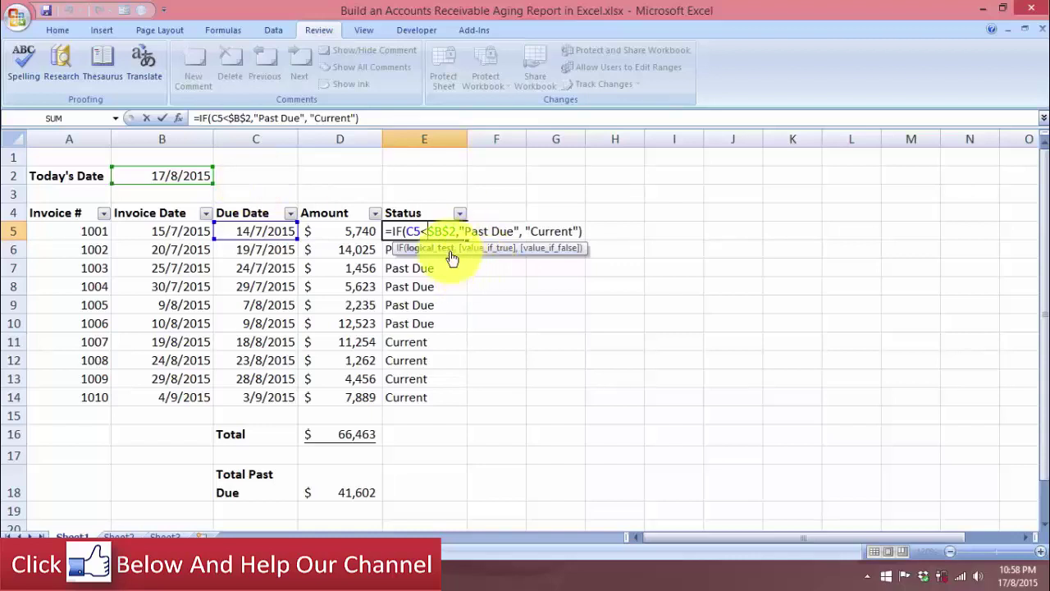
pyautogui.press('Escape')
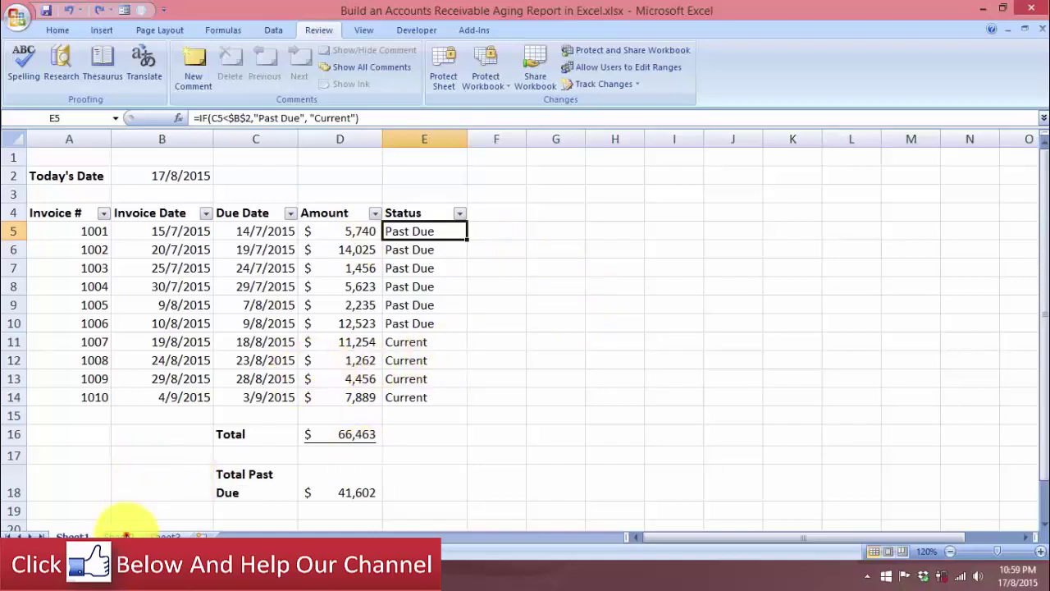
# Switch to Sheet2 and check the # Days Past Due heading and the Today's Date cell.
pyautogui.click(123, 536)
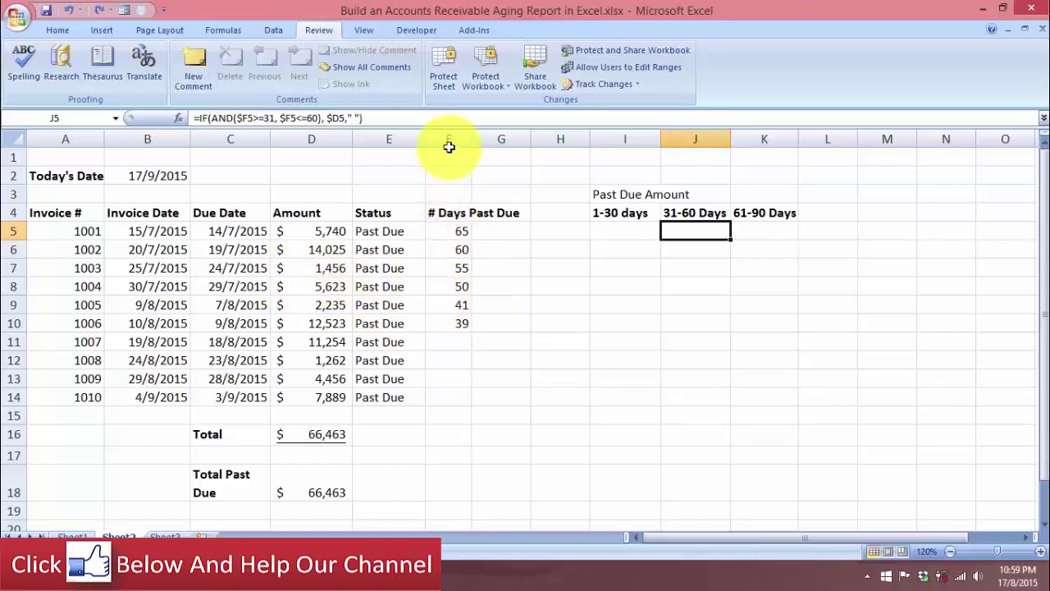
pyautogui.click(451, 215)
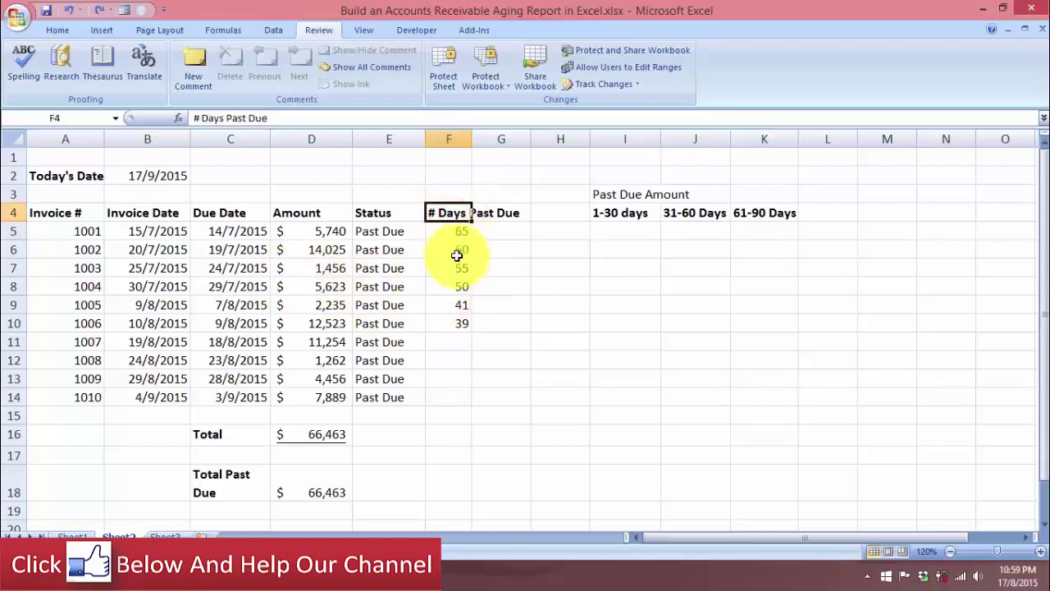
pyautogui.click(287, 187)
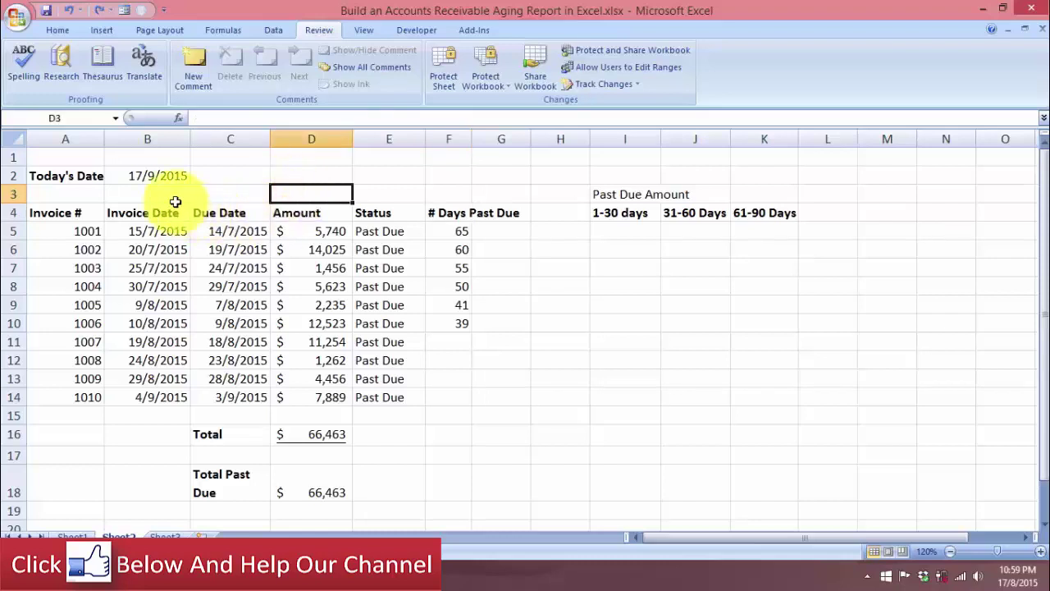
pyautogui.click(149, 175)
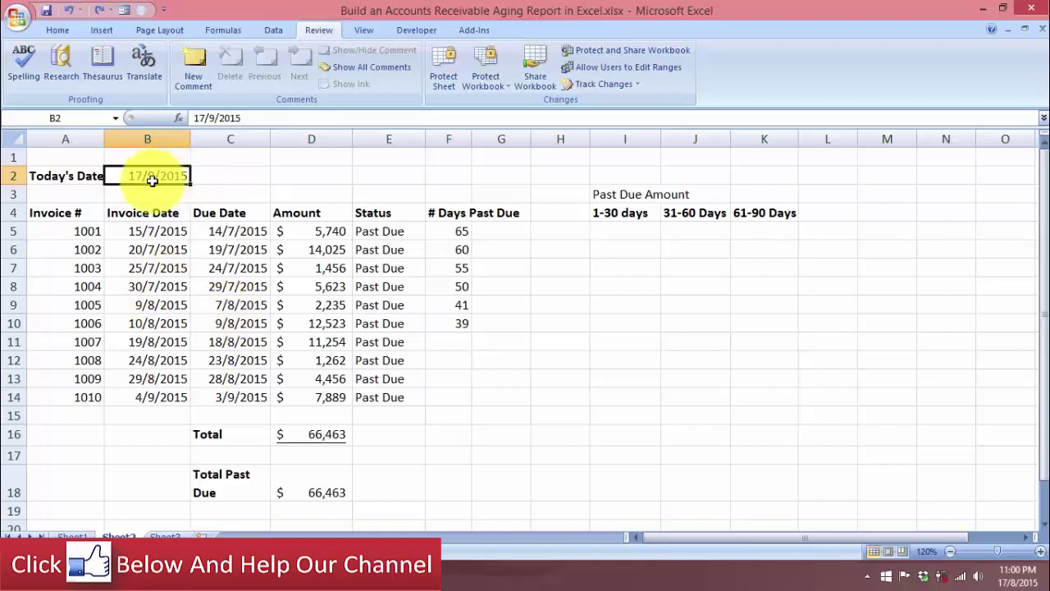
# Enter =IF($B$2-C5>30,B2-C5," ") in F5 to calculate the first invoice's days past due.
pyautogui.click(453, 230)
pyautogui.write('=IF($B$2-C5>30,$B$2-C5," ")')
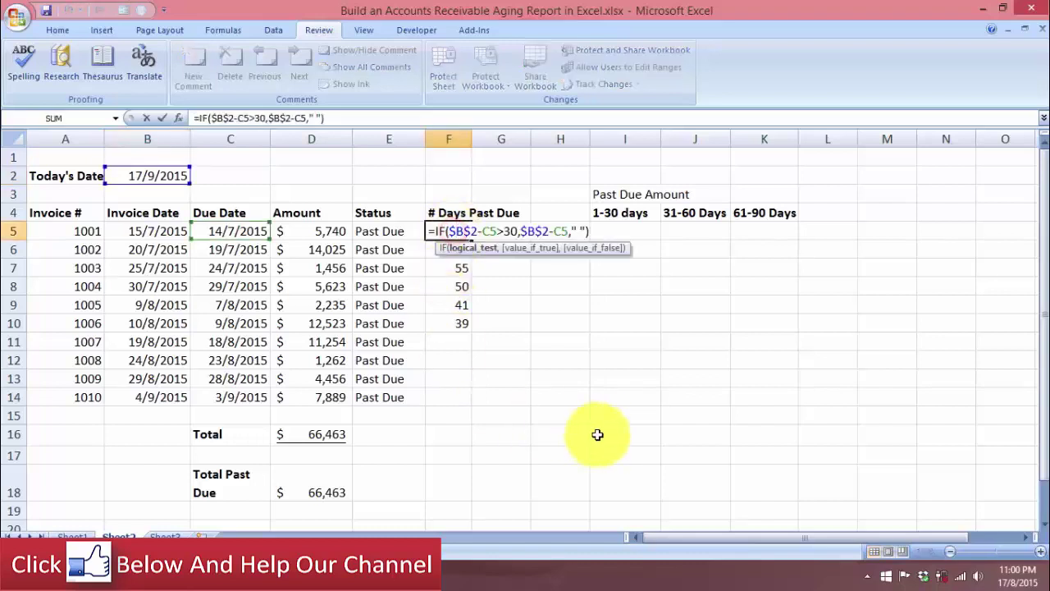
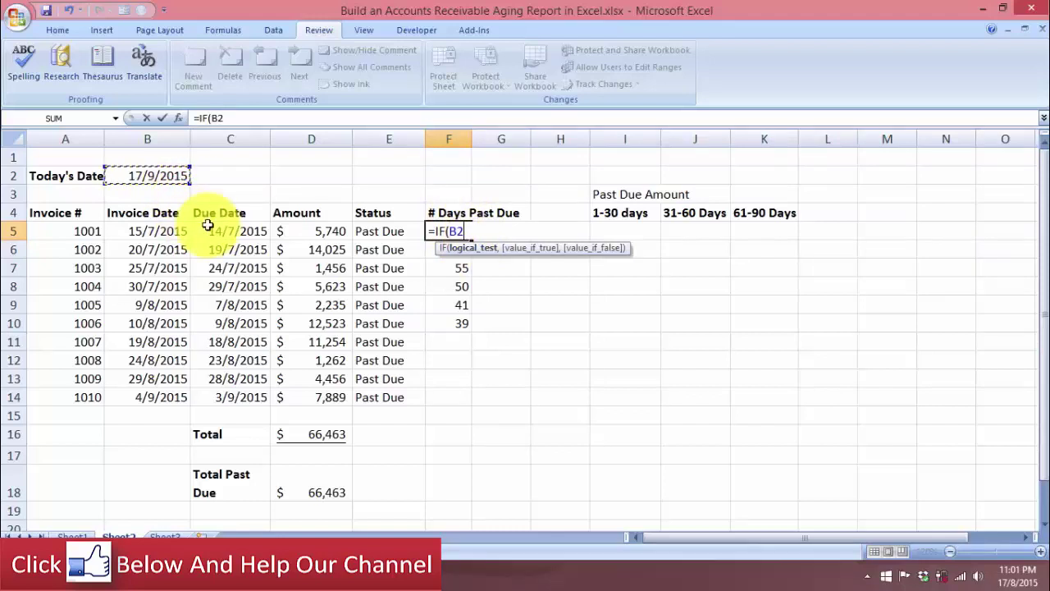
pyautogui.press('F4')
pyautogui.write('-')
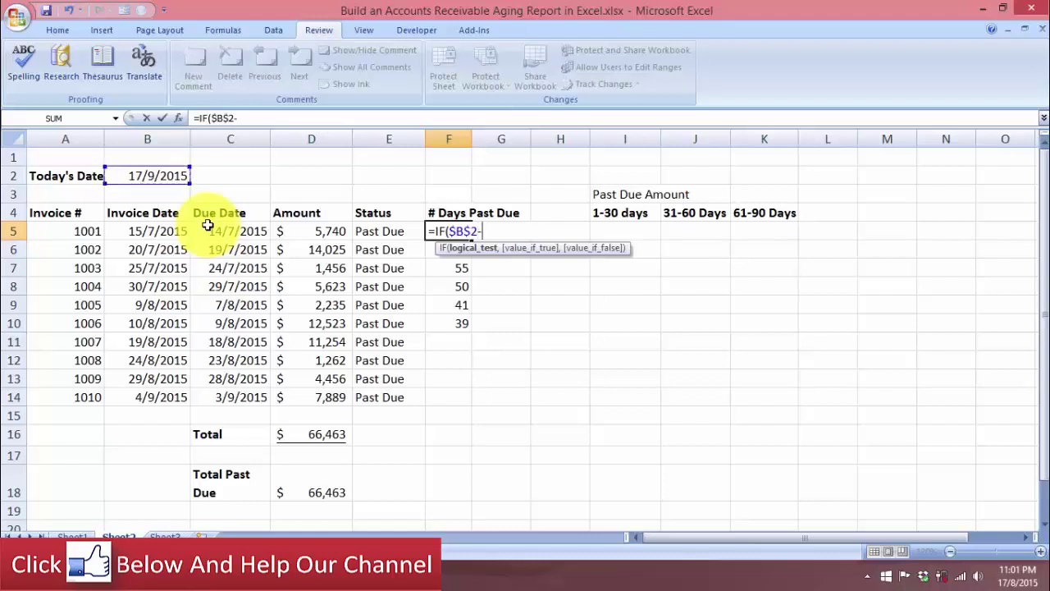
pyautogui.click(254, 233)
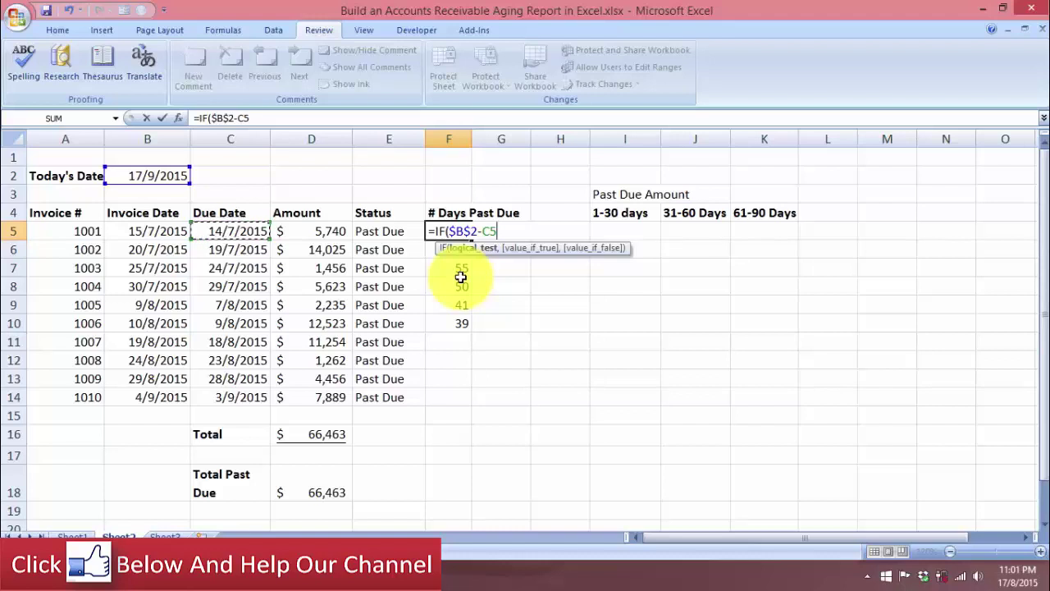
pyautogui.write('>30')
pyautogui.write(',')
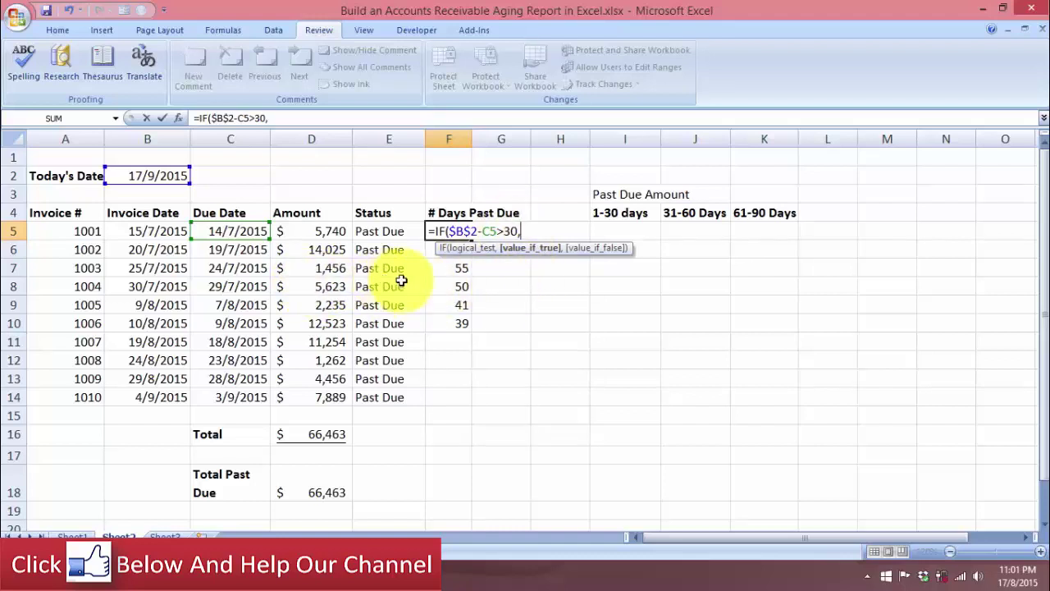
pyautogui.click(161, 176)
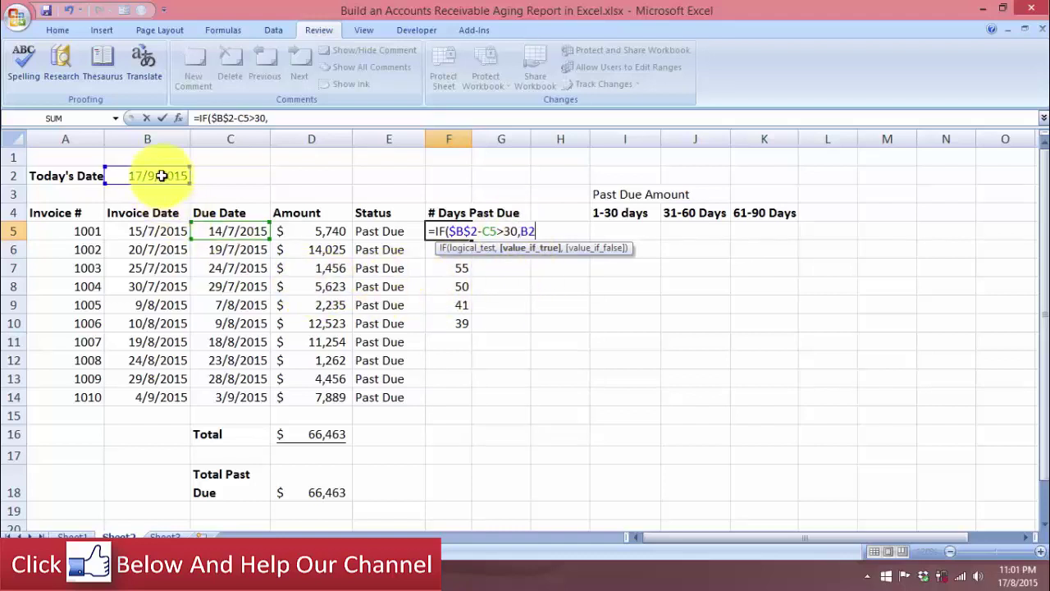
pyautogui.write('-')
pyautogui.click(220, 231)
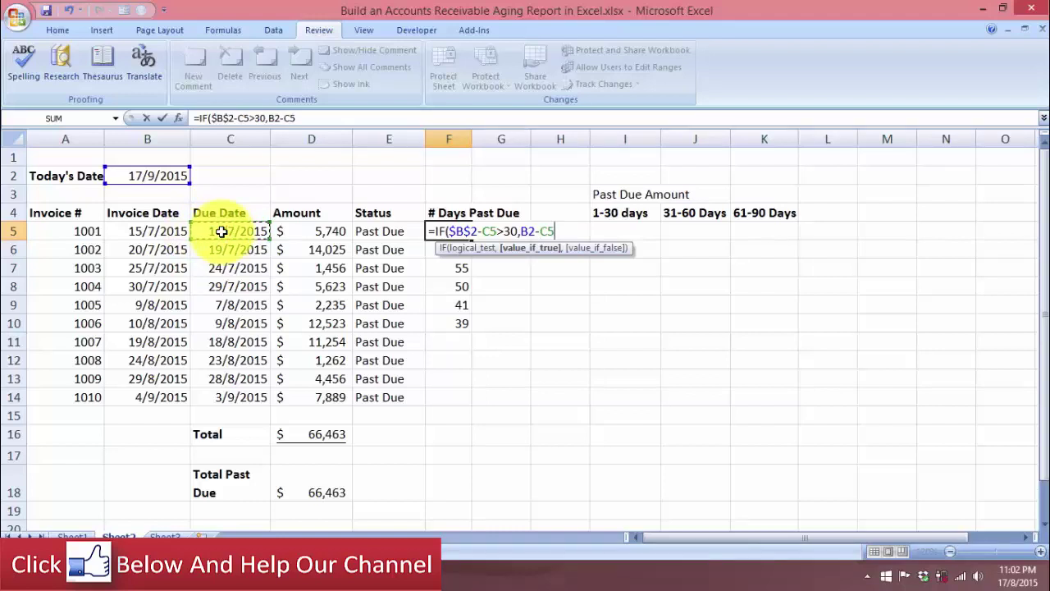
pyautogui.write(',')
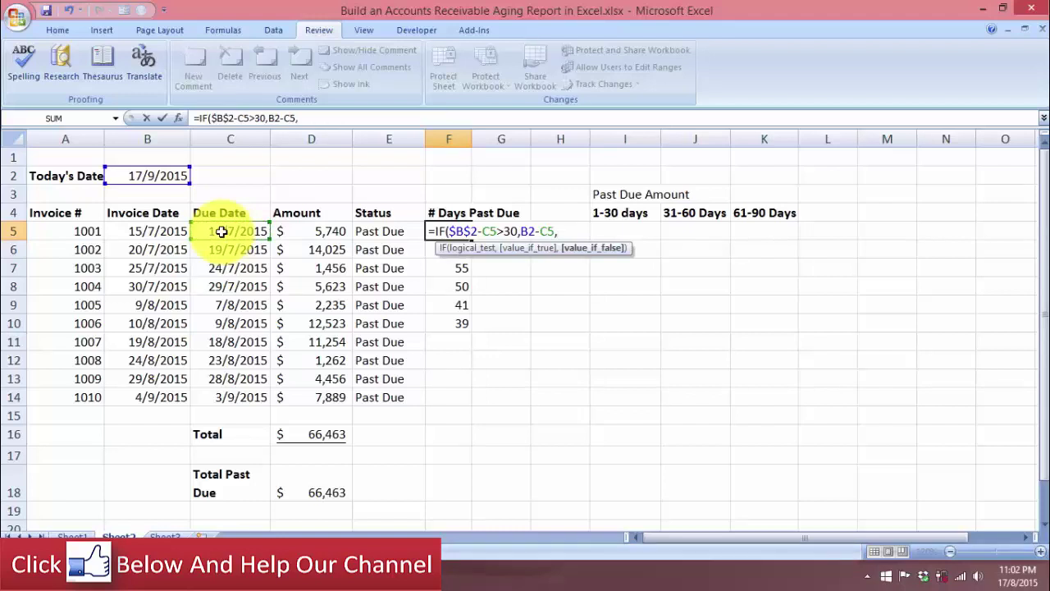
pyautogui.write('" ")')
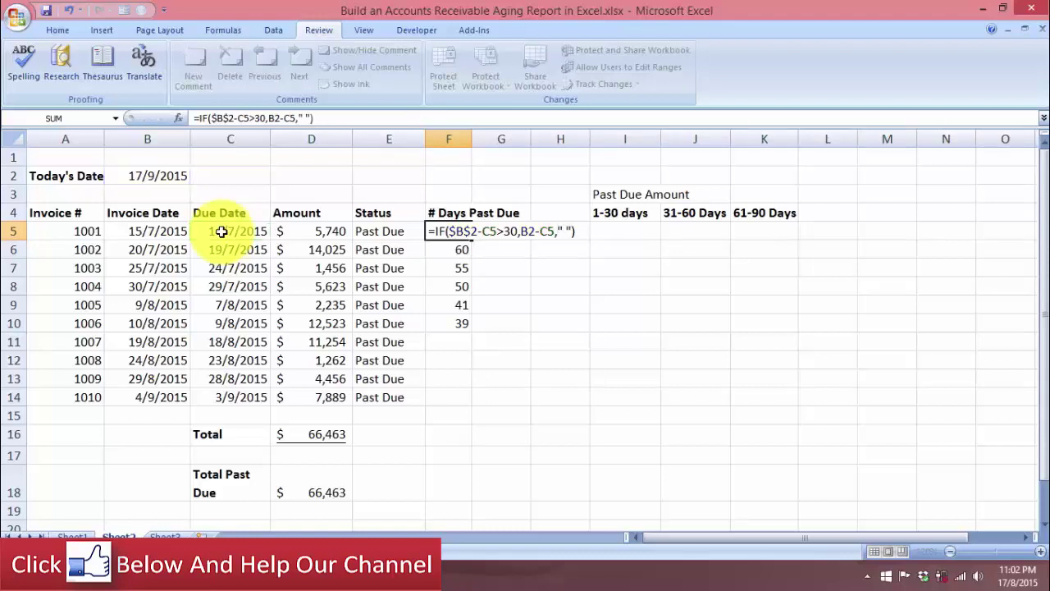
pyautogui.press('Return')
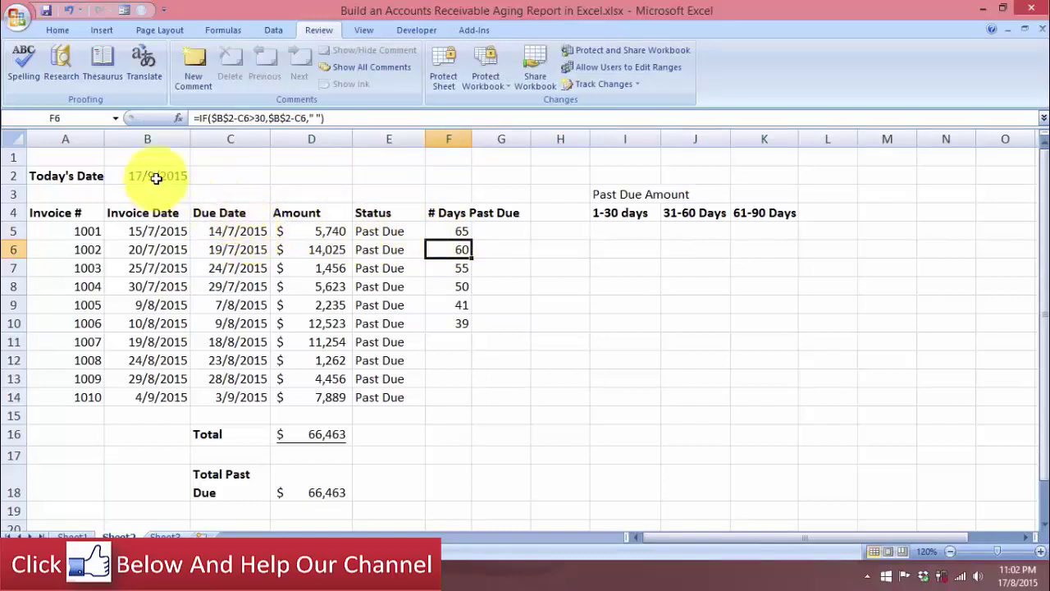
# Fill the days past due formula from F10 down through F14.
pyautogui.click(456, 228)
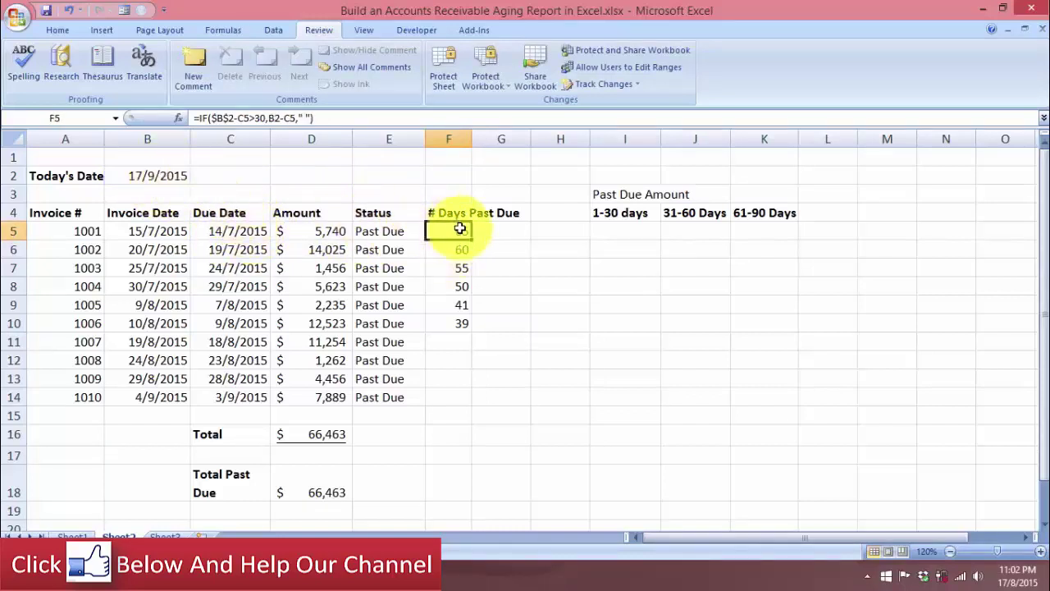
pyautogui.click(461, 328)
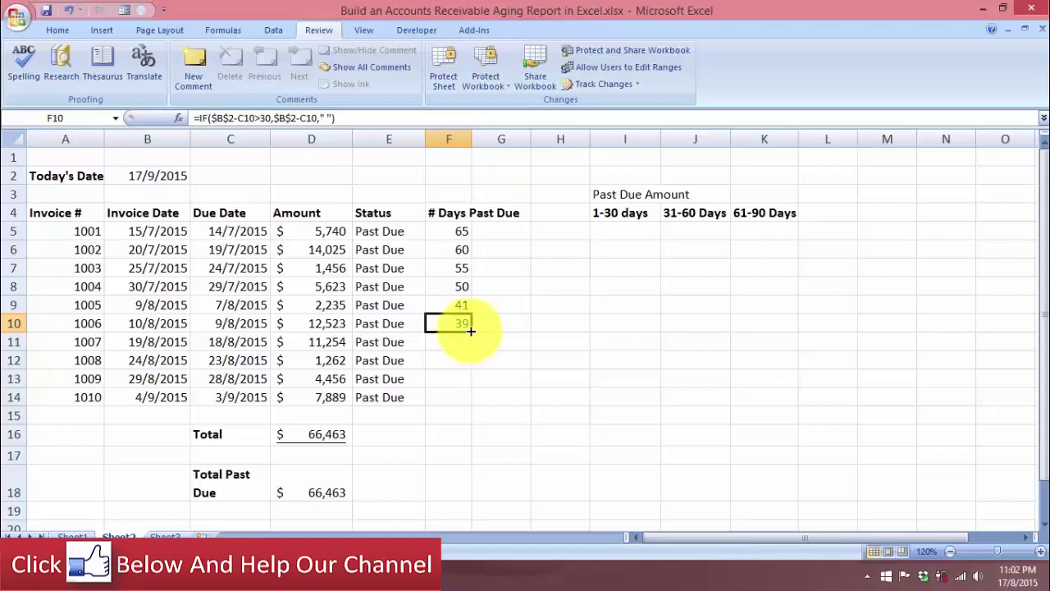
pyautogui.moveTo(469, 328); pyautogui.dragTo(468, 402)
pyautogui.click(445, 345)
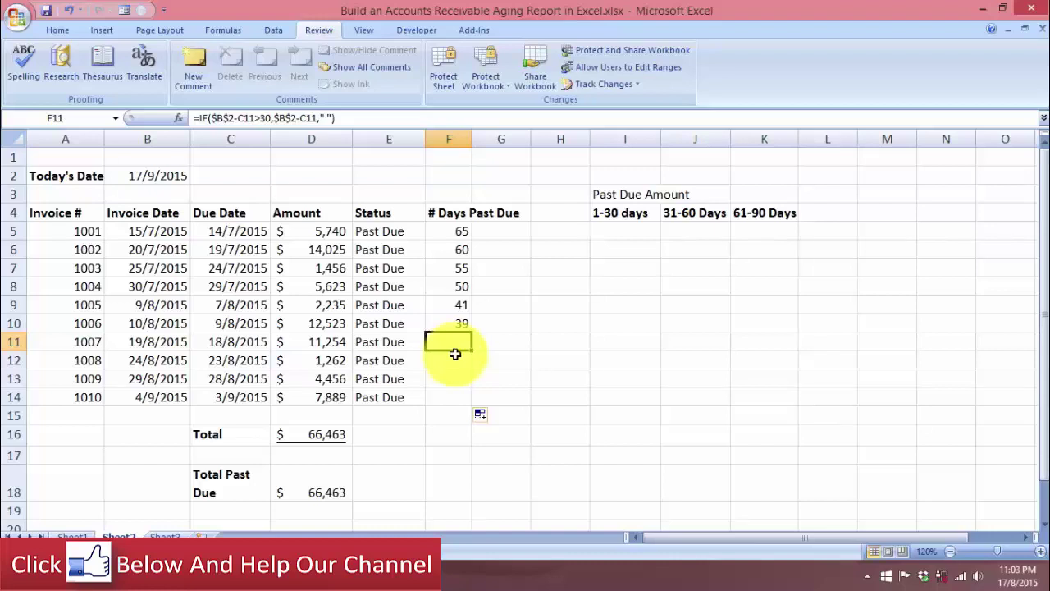
# Examine the 1-30 days formula in I5, including its AND condition on the days past due.
pyautogui.click(626, 197)
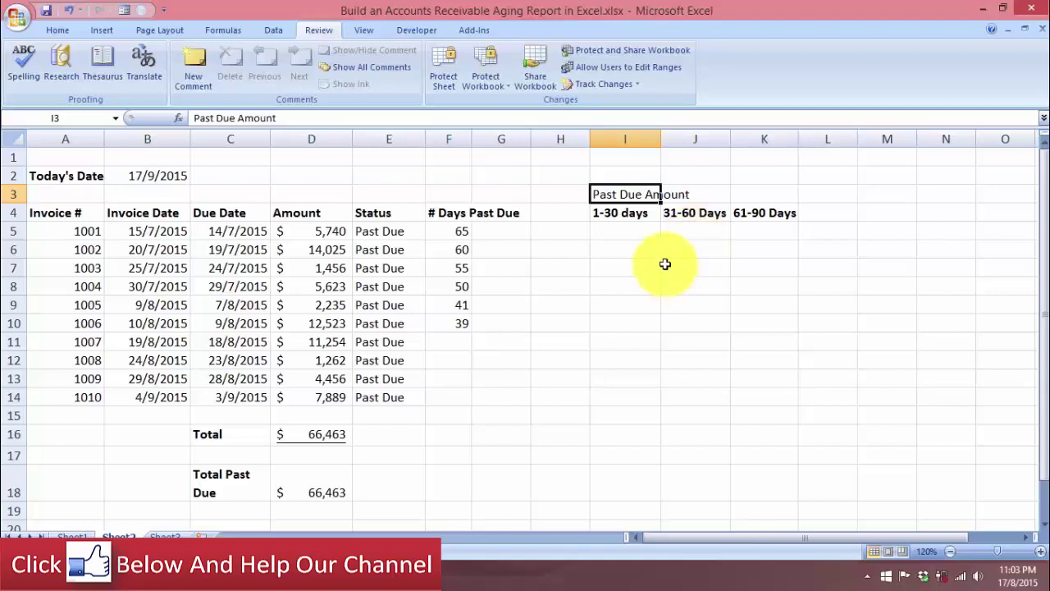
pyautogui.doubleClick(628, 231)
pyautogui.hotkey('ctrl', 'v')
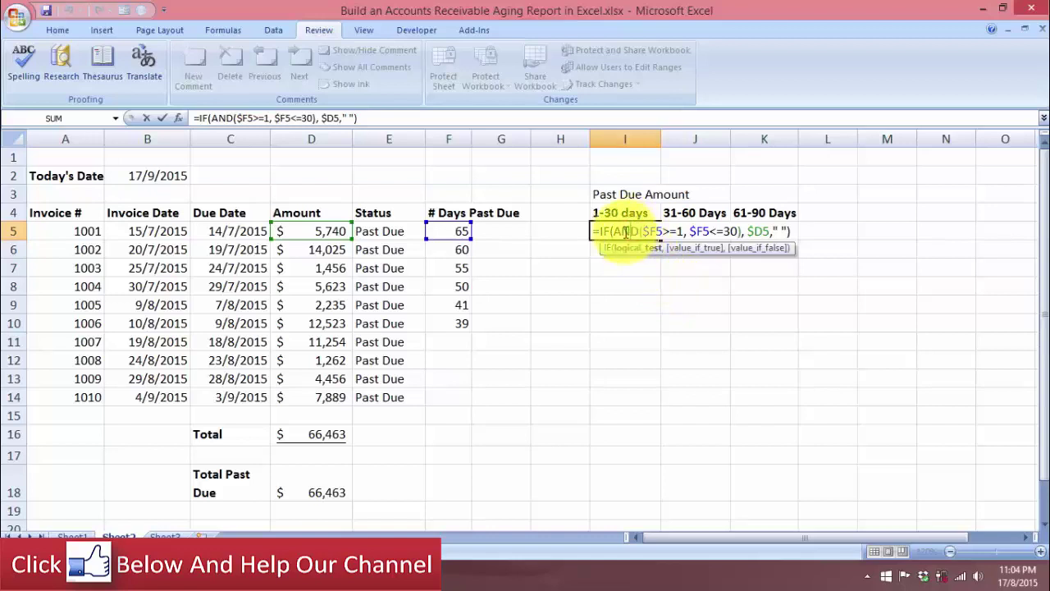
pyautogui.press('Left')
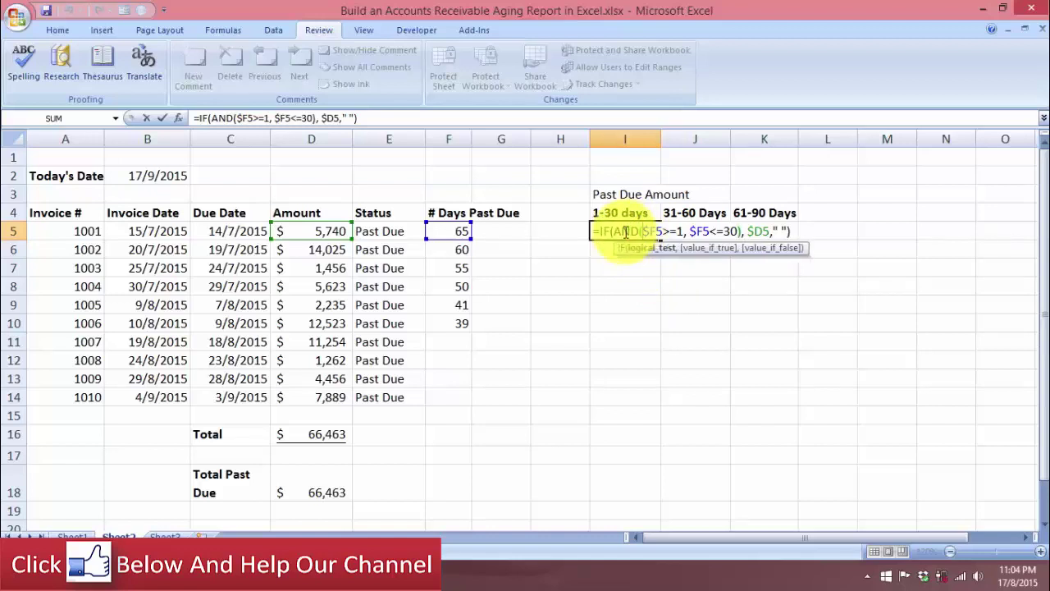
pyautogui.click(625, 232)
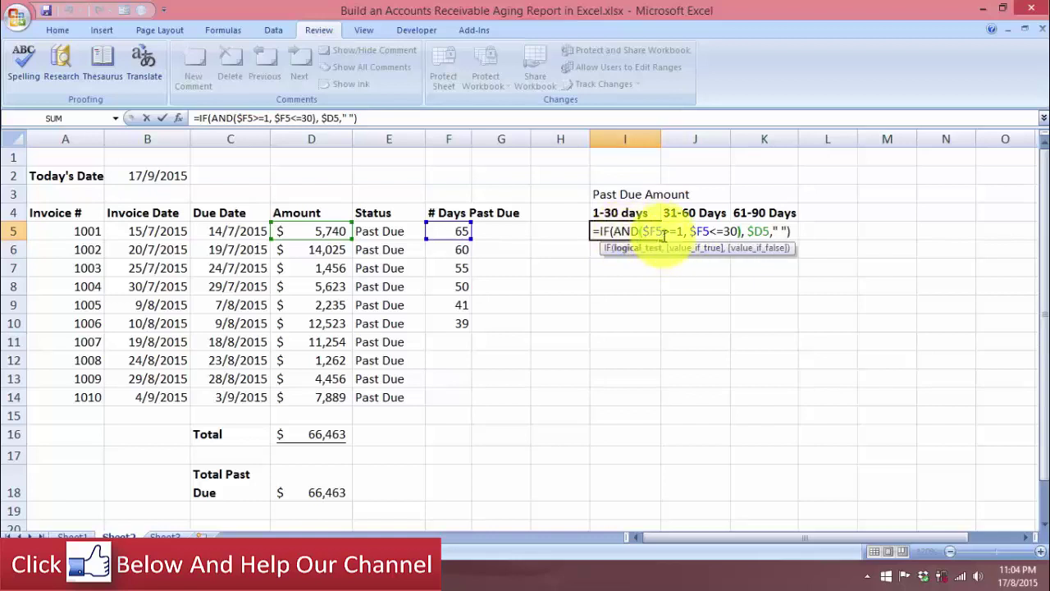
pyautogui.click(661, 232)
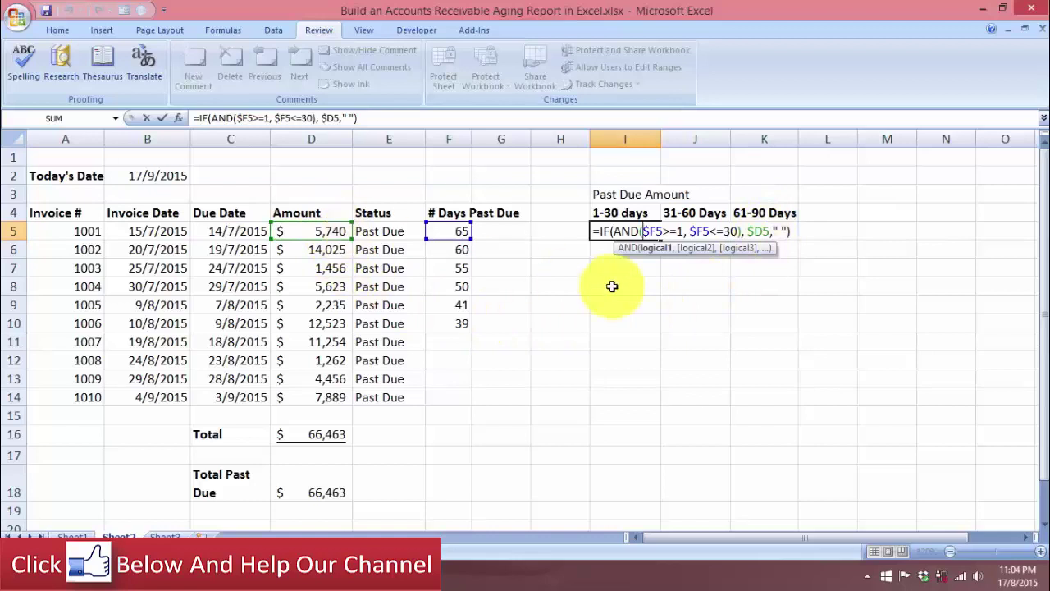
pyautogui.hotkey('ctrl', 'Return')
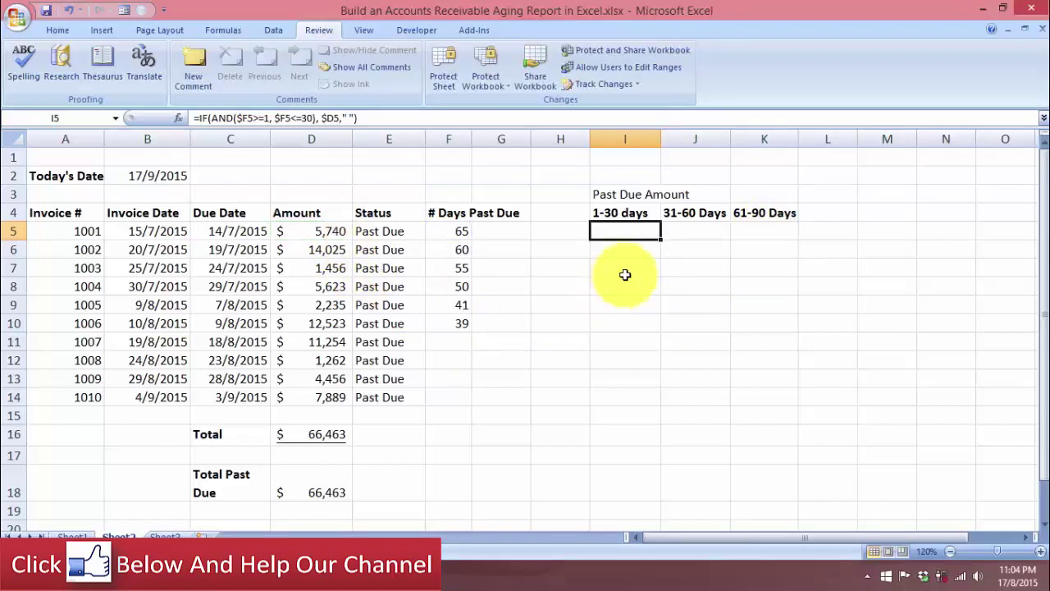
# Copy the 1-30 days formula from I5 across to J5 and K5.
pyautogui.click(461, 233)
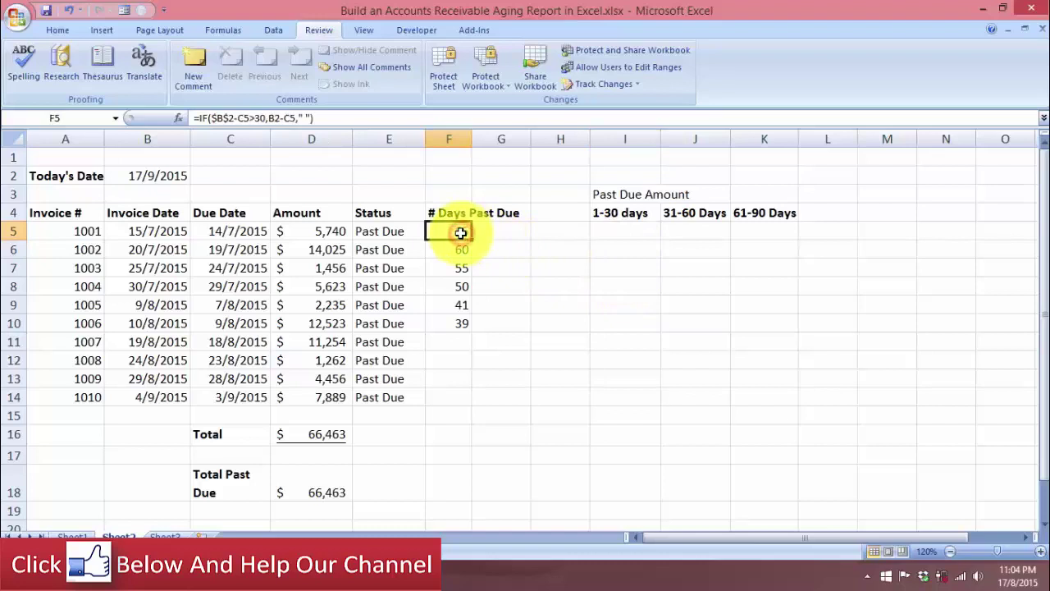
pyautogui.click(624, 237)
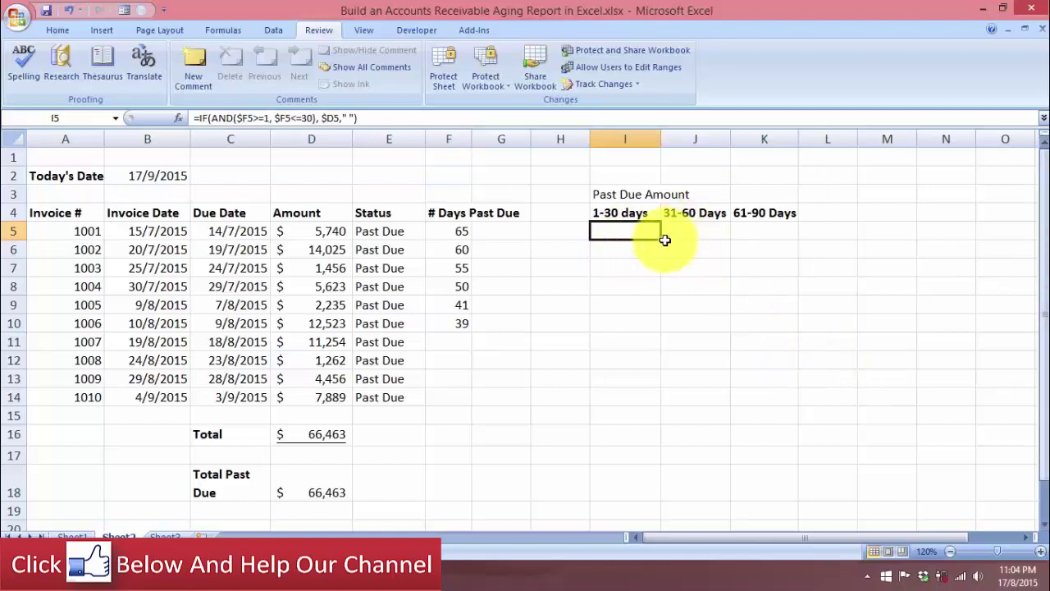
pyautogui.moveTo(698, 240); pyautogui.dragTo(771, 238)
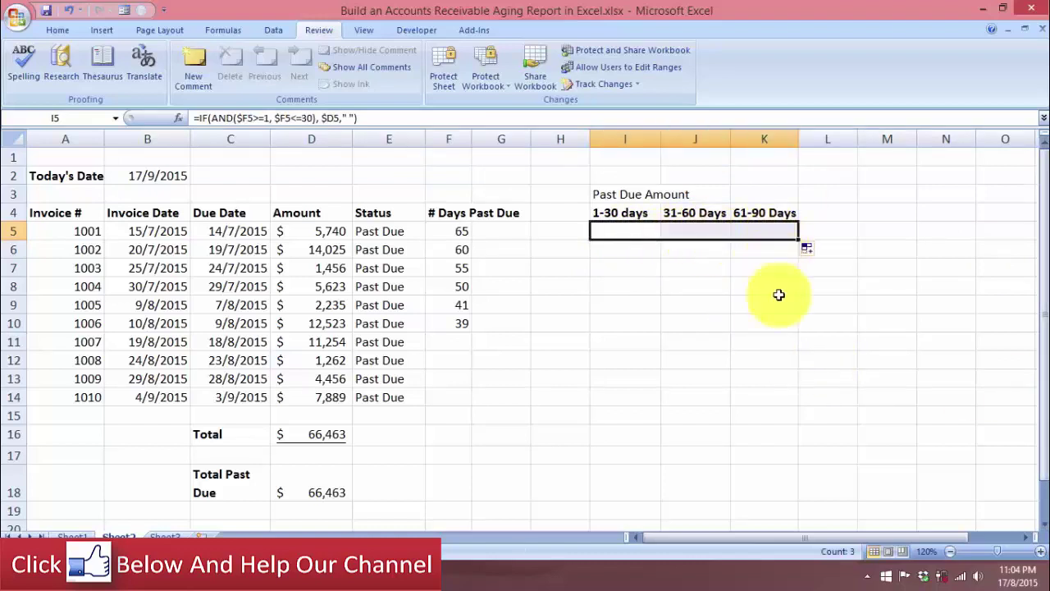
# Set the lower bound in the J5 formula for 31-60 Days to $F5>=31.
pyautogui.click(695, 229)
pyautogui.doubleClick(696, 229)
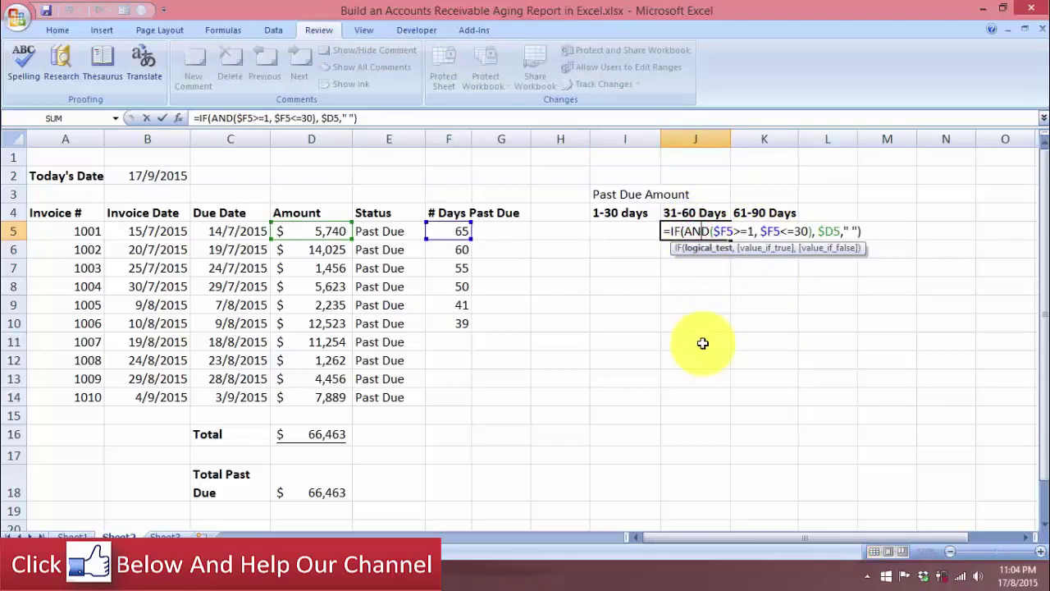
pyautogui.click(747, 232)
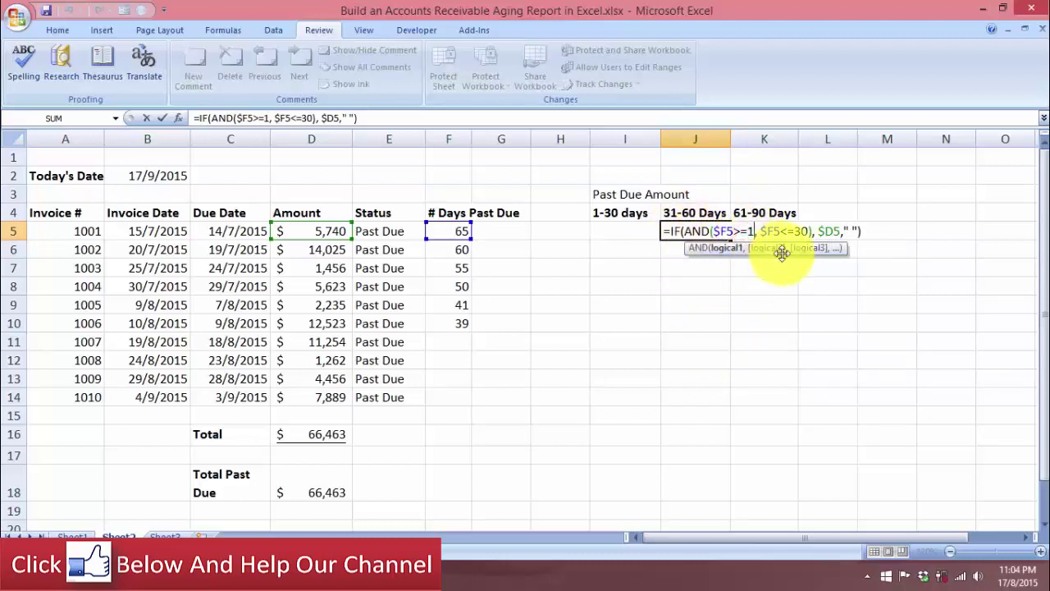
pyautogui.press('BackSpace')
pyautogui.write('31')
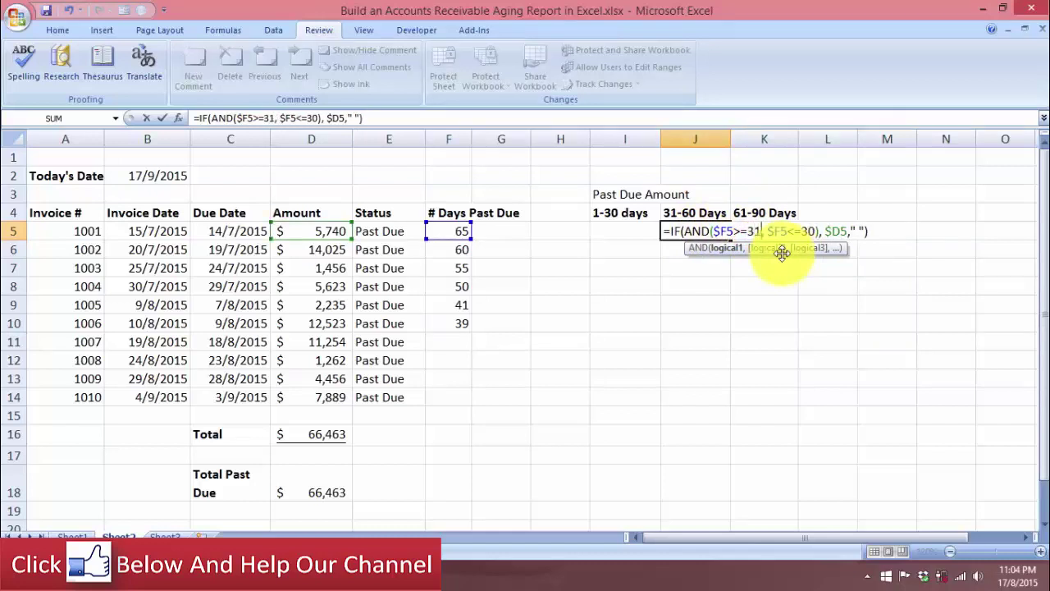
# Set the upper bound in the J5 formula to $F5<=60 and commit the formula.
pyautogui.press('Left')
pyautogui.press('Left')
pyautogui.press('Left')
pyautogui.press('Right')
pyautogui.press('Right')
pyautogui.press('Right')
pyautogui.press('Right')
pyautogui.press('Right')
pyautogui.press('Right')
pyautogui.press('BackSpace')
pyautogui.press('BackSpace')
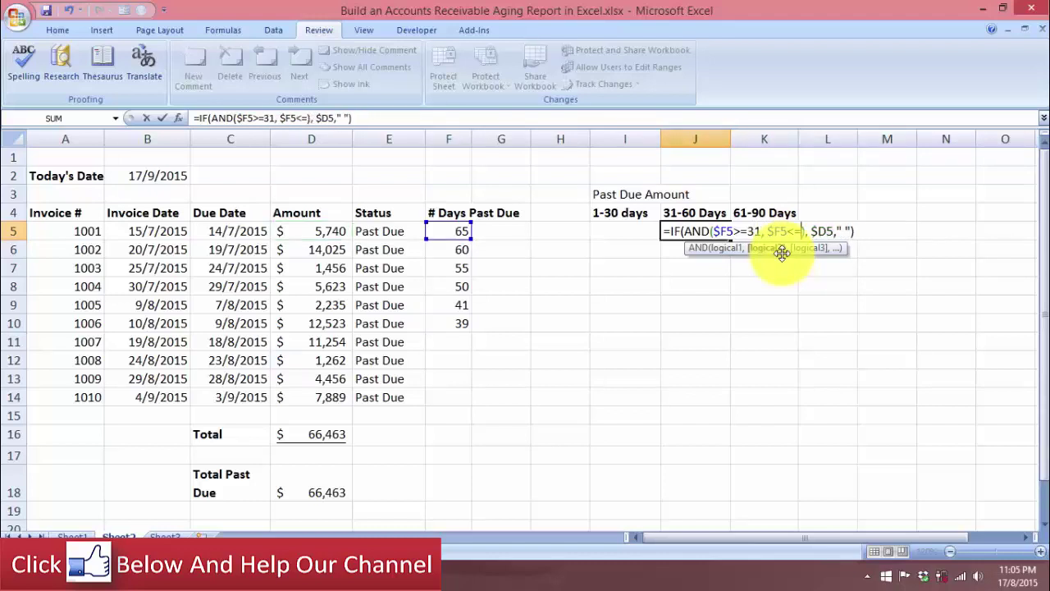
pyautogui.write('60')
pyautogui.press('Return')
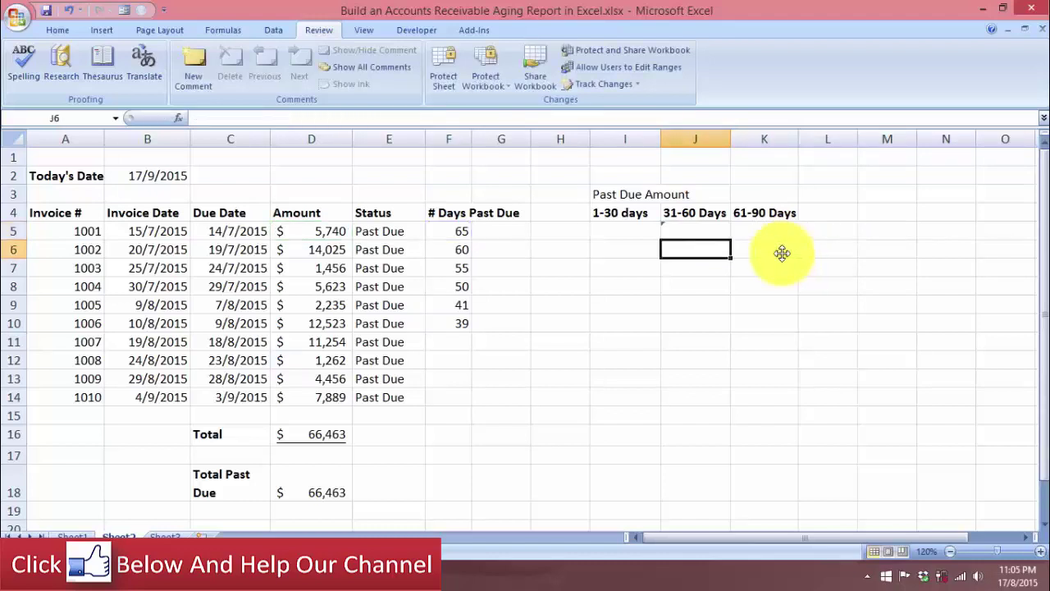
# Change the bounds in the K5 formula for 61-90 Days to $F5>=61 and $F5<=90.
pyautogui.click(689, 232)
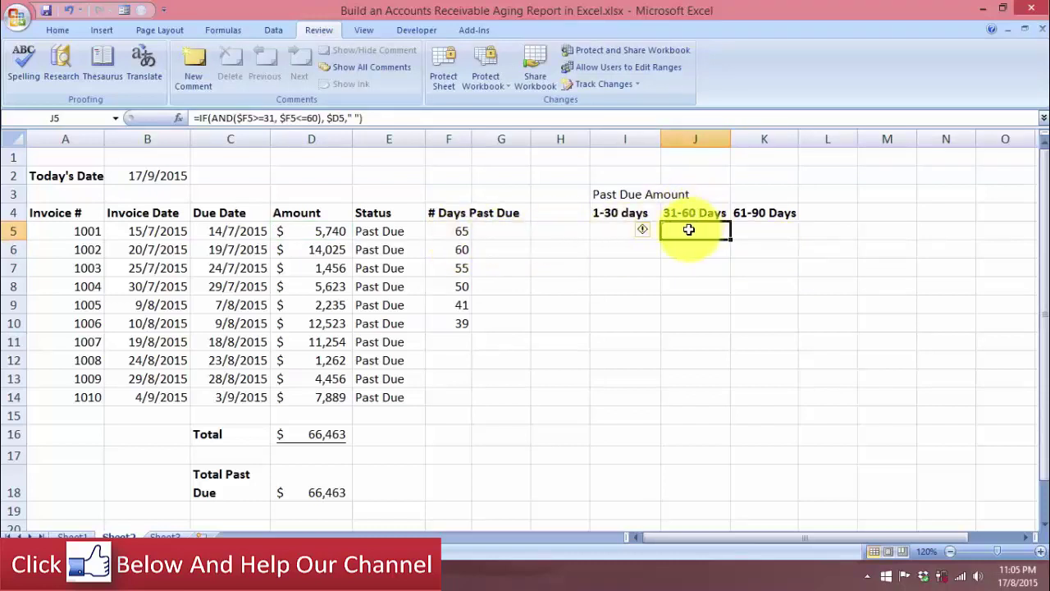
pyautogui.doubleClick(746, 236)
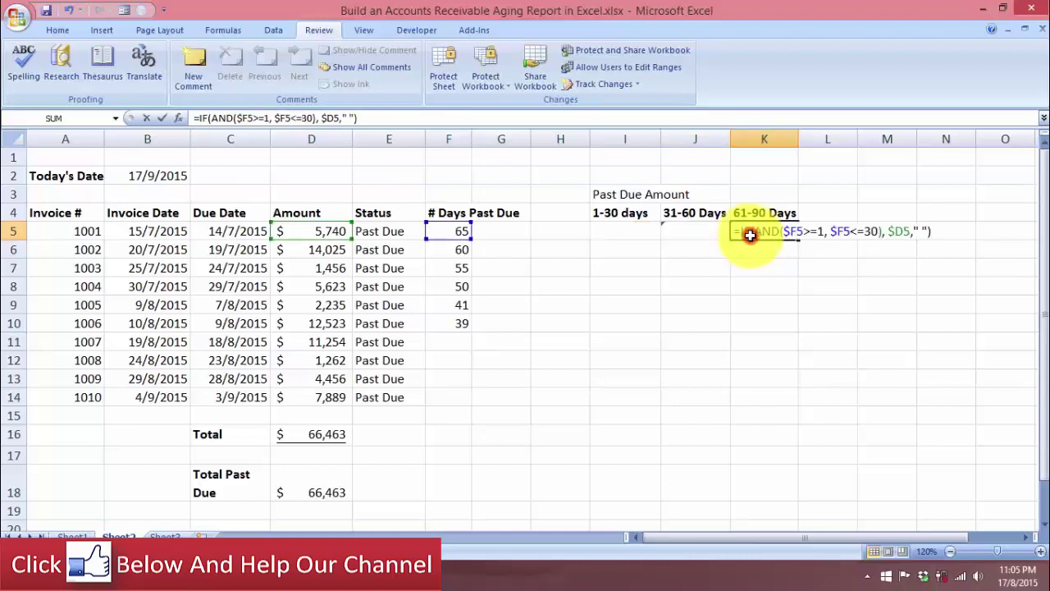
pyautogui.doubleClick(817, 230)
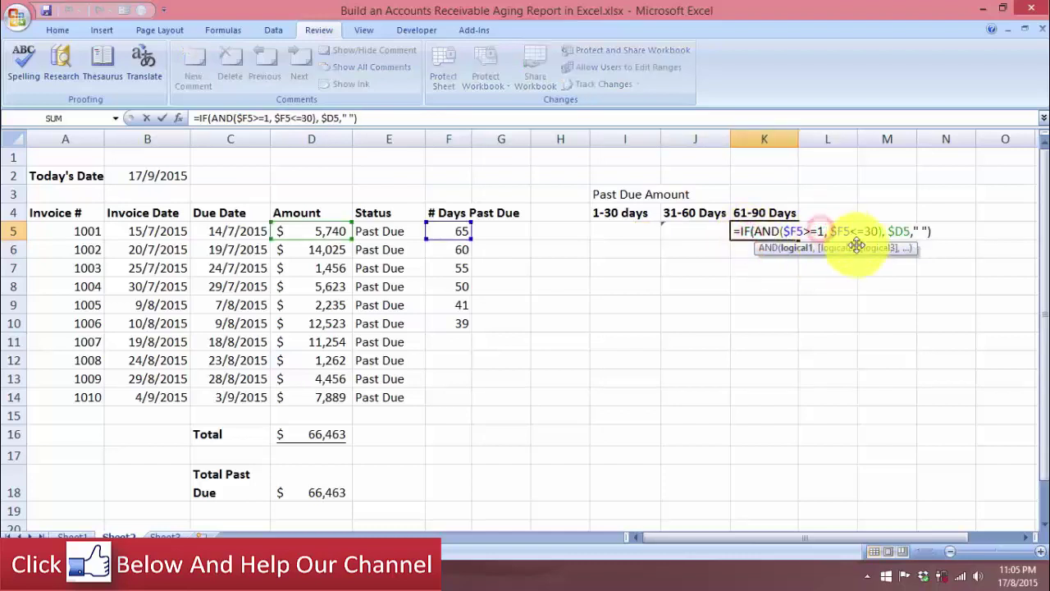
pyautogui.write('61')
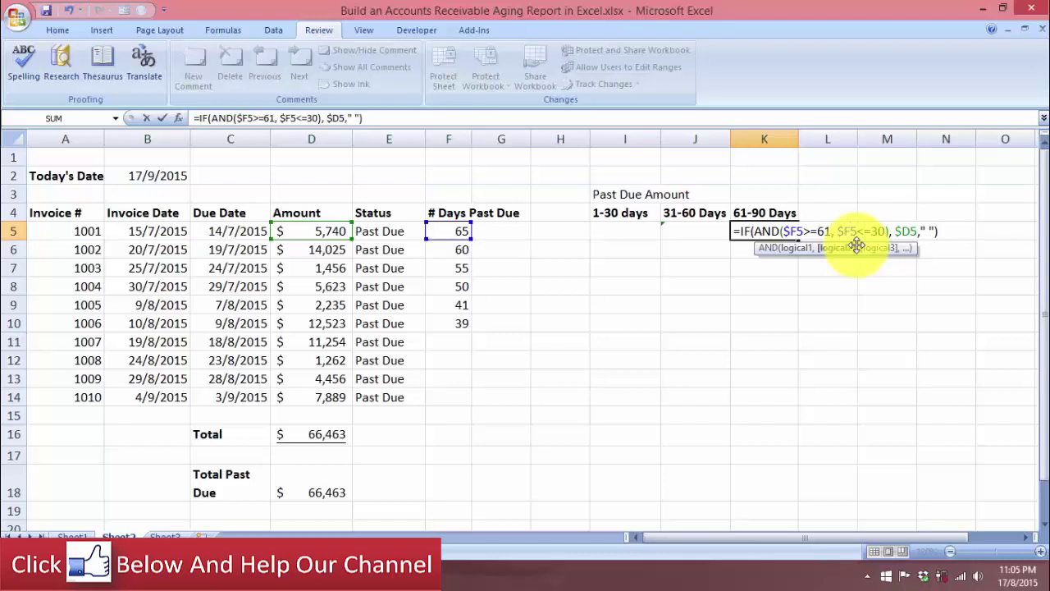
pyautogui.write('90')
pyautogui.press('Return')
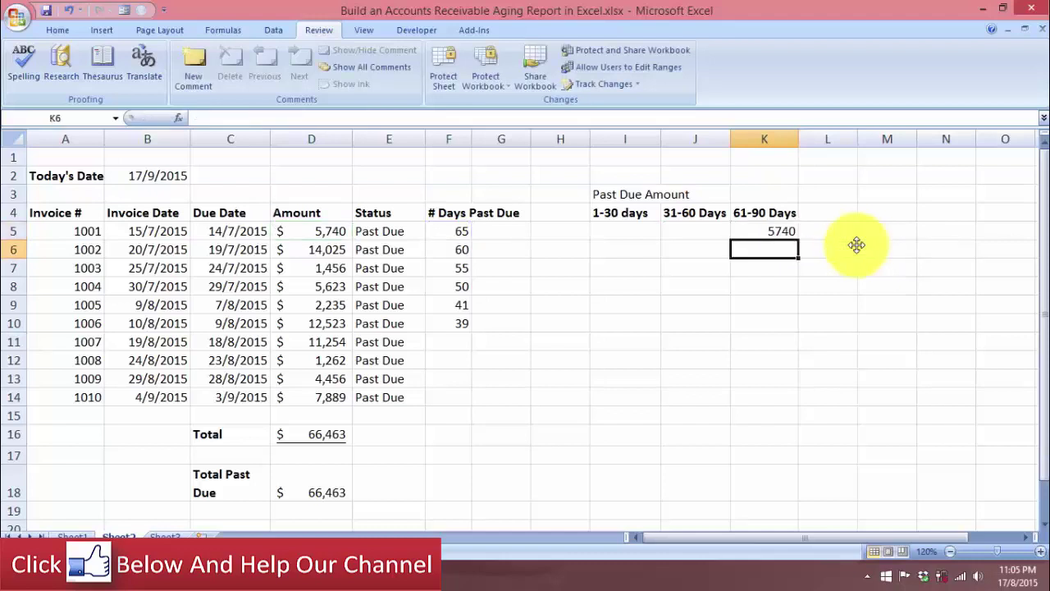
pyautogui.click(778, 231)
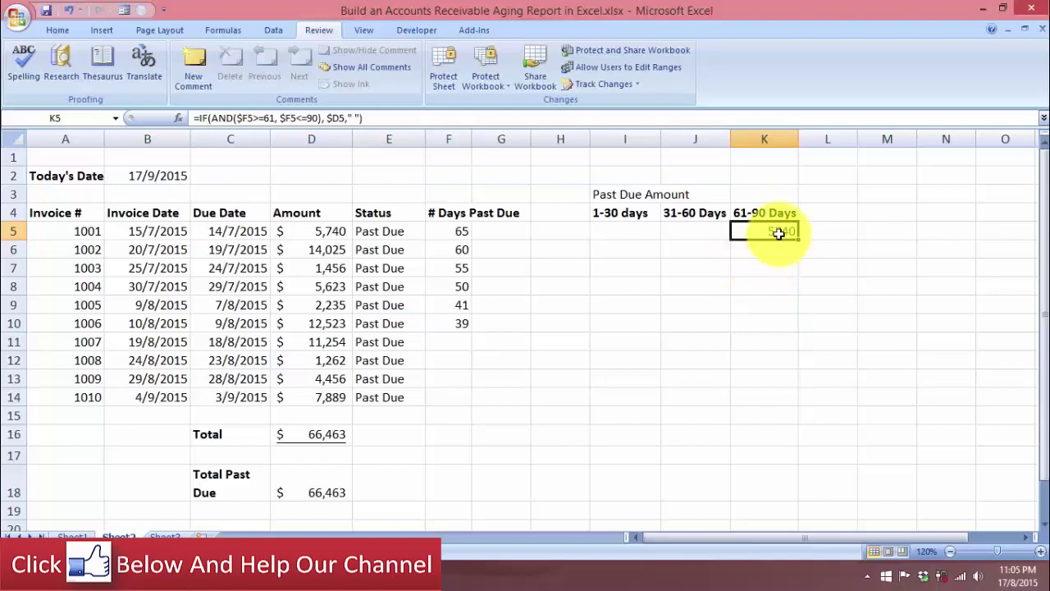
# Fill the formulas in I5, J5 and K5 down to row 14 and check the 31-60 Days result for invoice 1002.
pyautogui.click(649, 236)
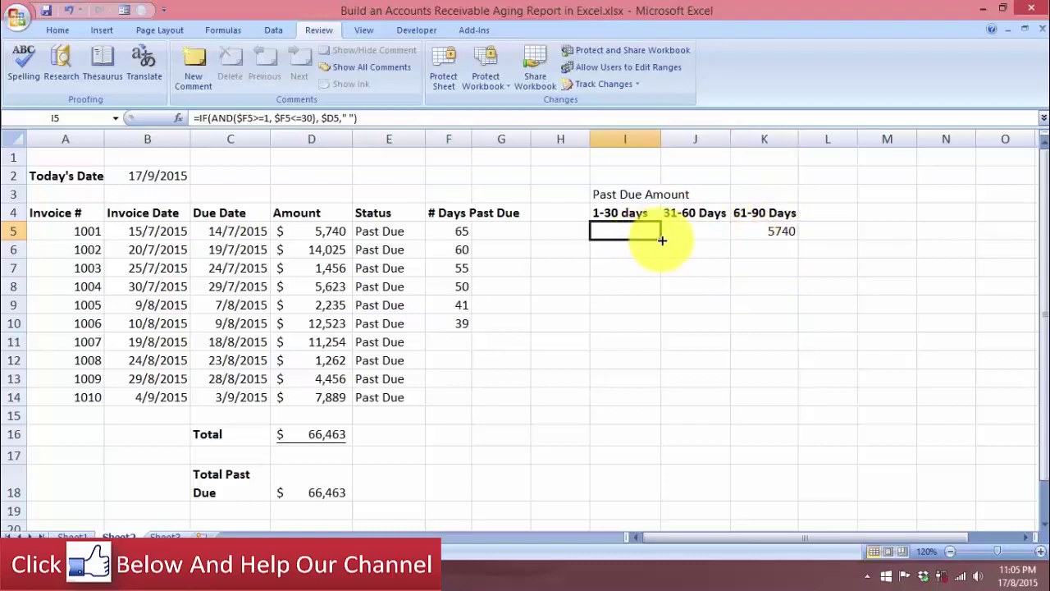
pyautogui.moveTo(662, 240); pyautogui.dragTo(657, 411)
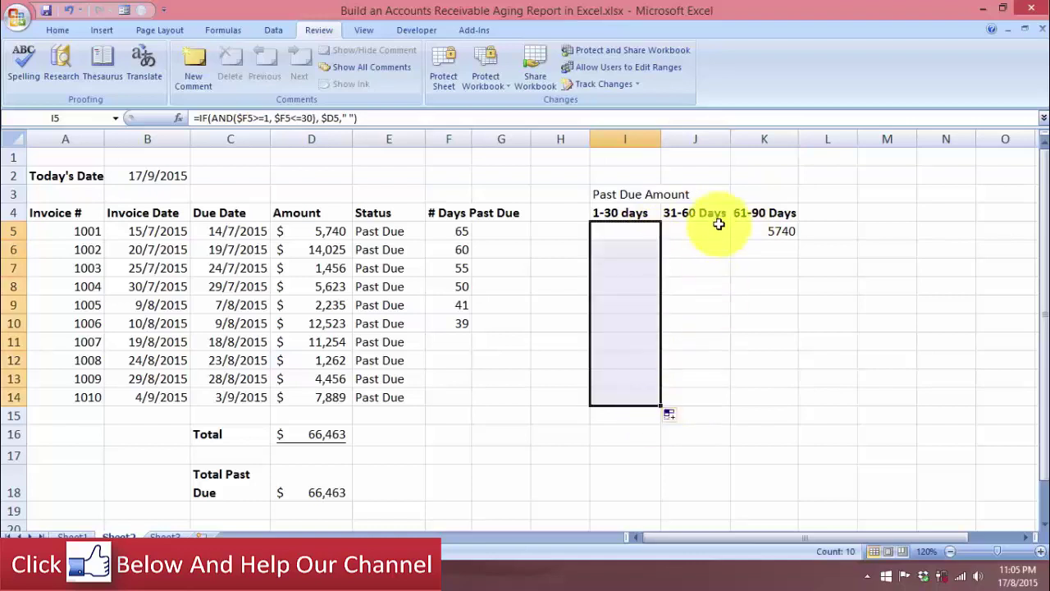
pyautogui.click(717, 230)
pyautogui.moveTo(730, 241); pyautogui.dragTo(726, 398)
pyautogui.click(778, 231)
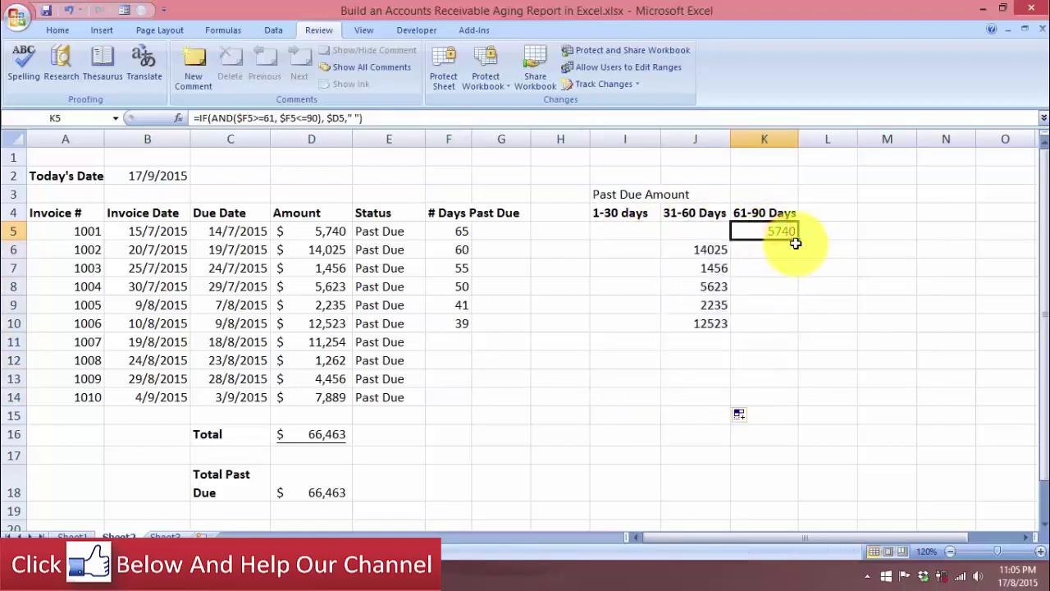
pyautogui.moveTo(795, 240); pyautogui.dragTo(792, 398)
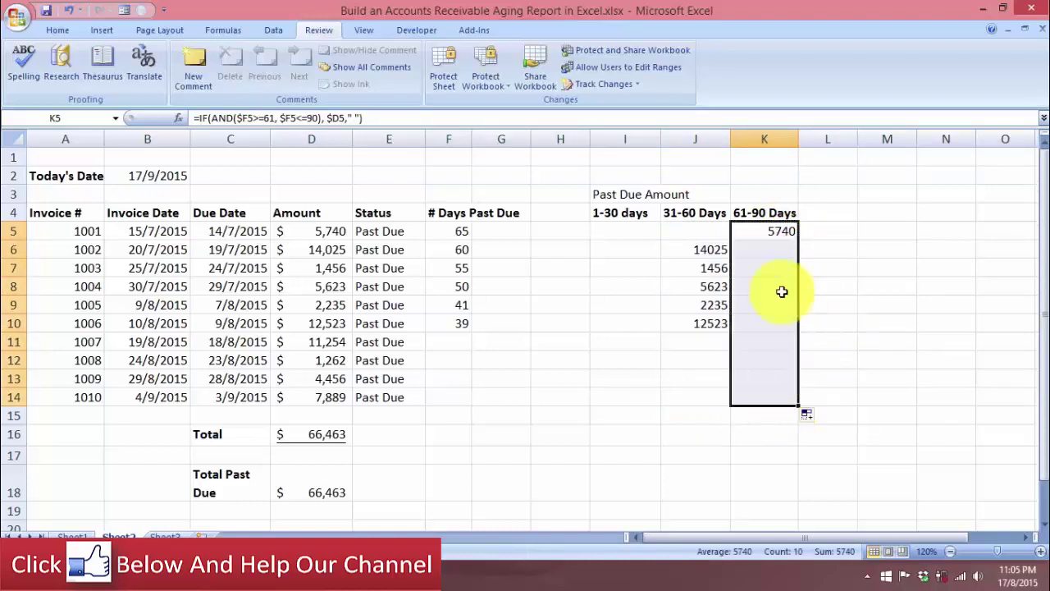
pyautogui.click(704, 250)
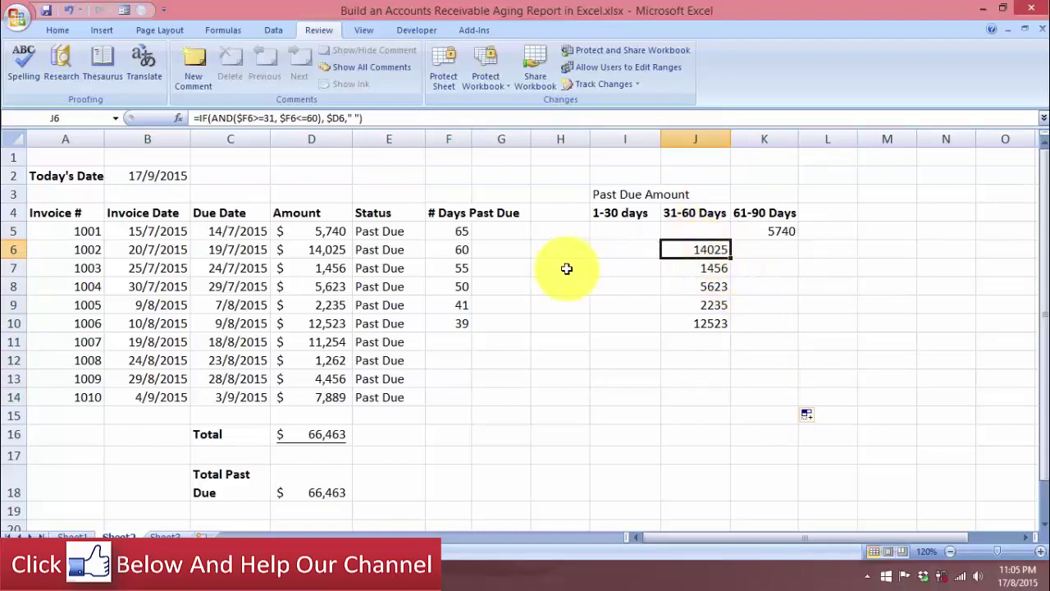
pyautogui.click(462, 249)
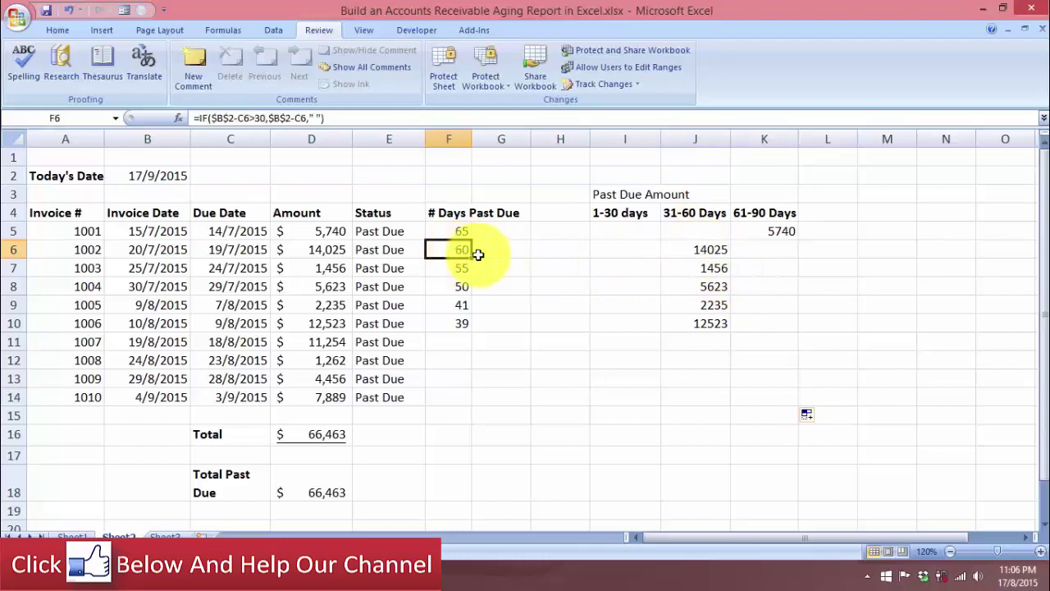
pyautogui.click(697, 212)
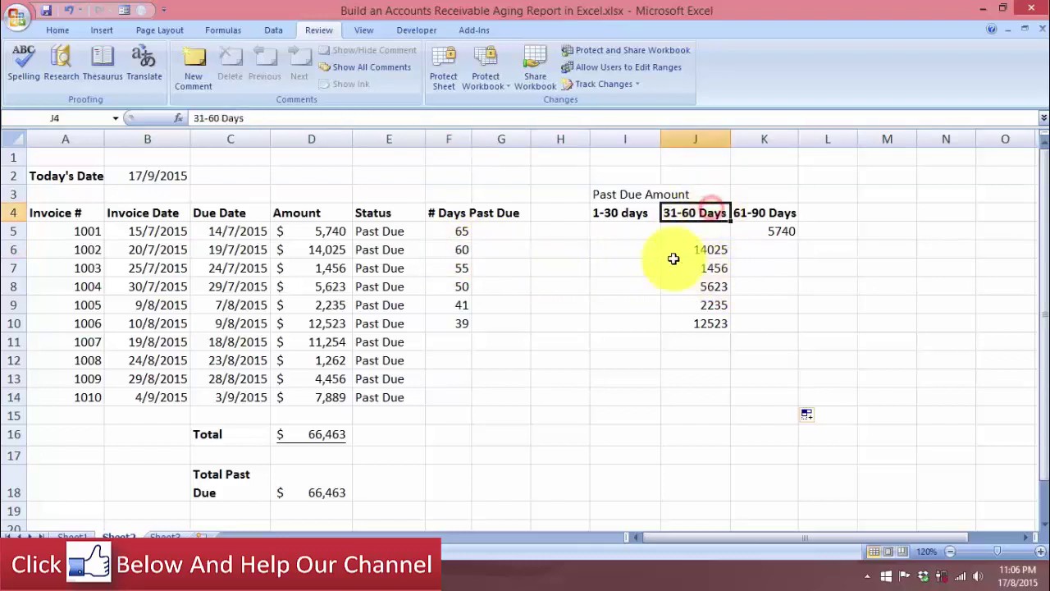
# Format the past due amounts in I5:K12 as Accounting with a dollar sign and no decimal places.
pyautogui.click(619, 235)
pyautogui.moveTo(619, 236); pyautogui.dragTo(761, 356)
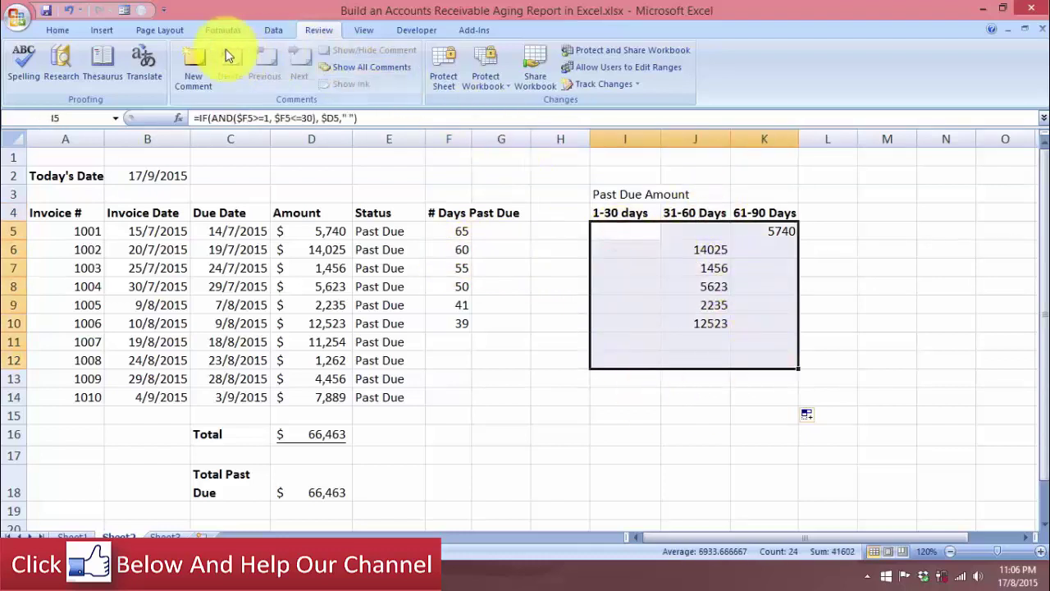
pyautogui.click(57, 33)
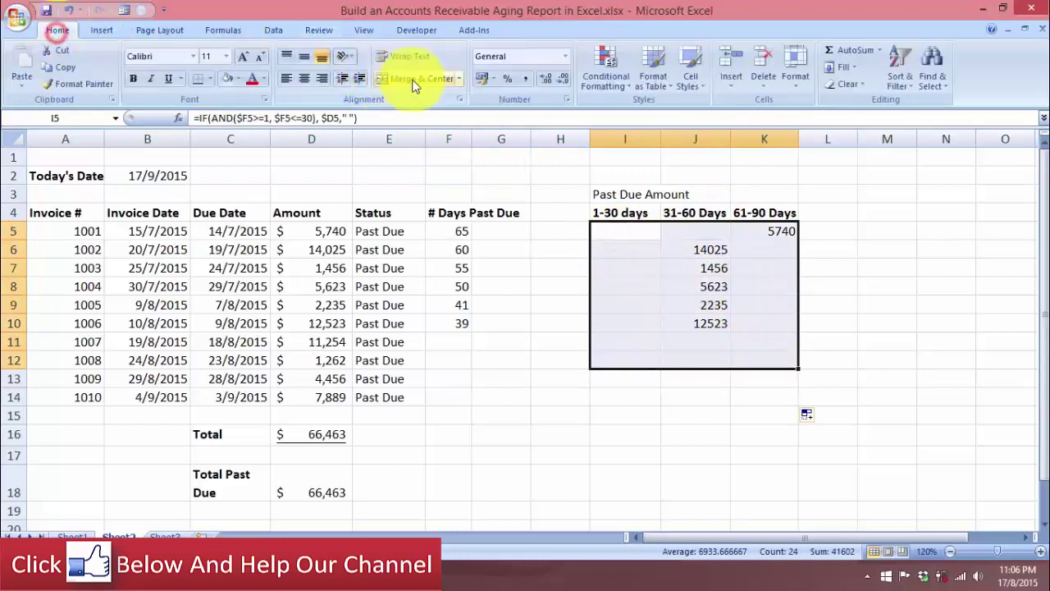
pyautogui.click(492, 79)
pyautogui.click(516, 113)
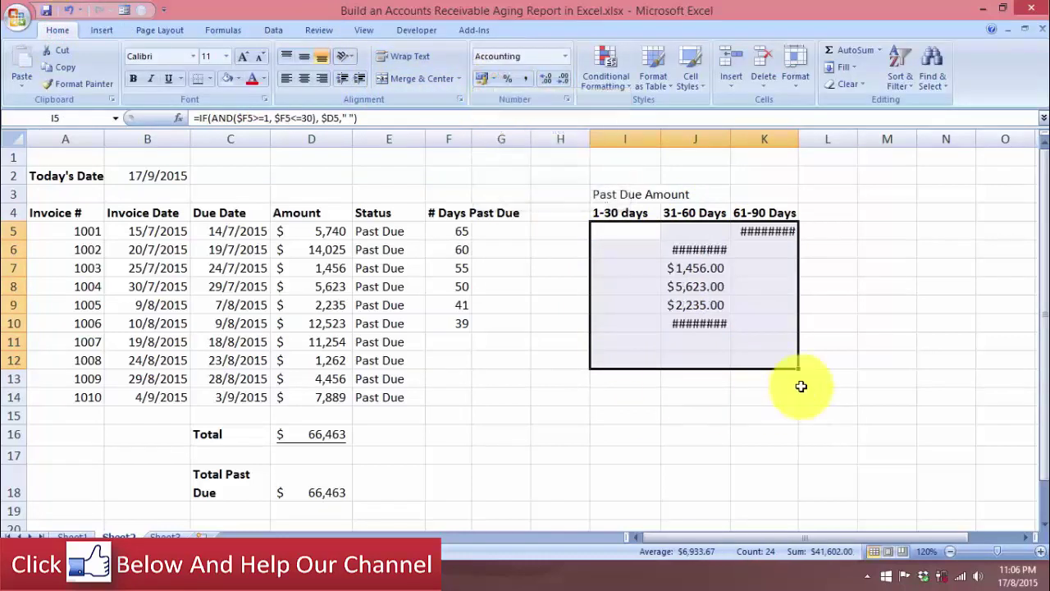
pyautogui.click(563, 79)
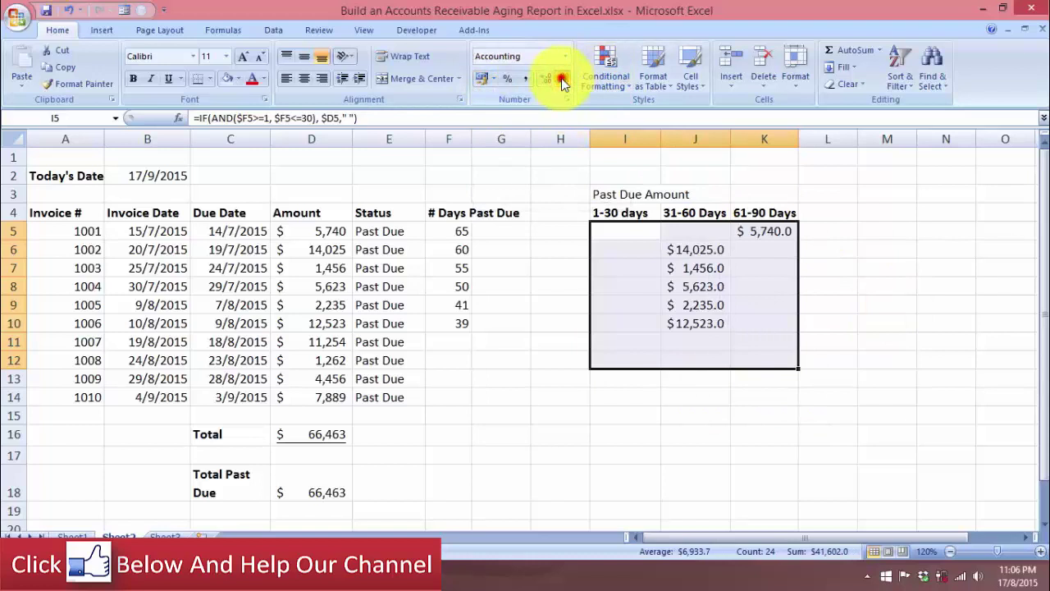
pyautogui.click(563, 79)
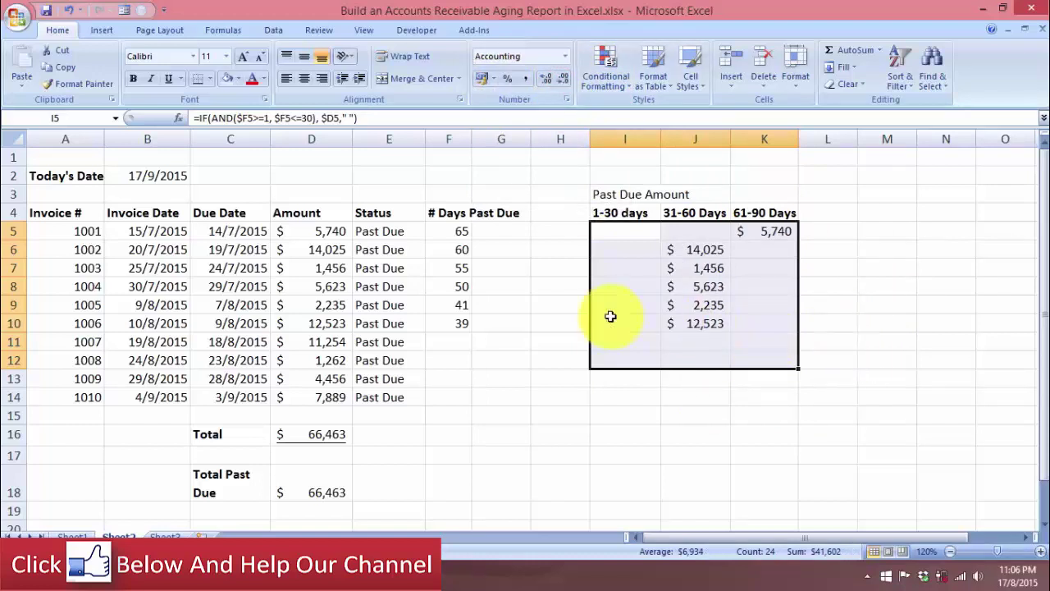
# Review the past due amounts in J6:J10 under 31-60 Days and in K5 under 61-90 Days.
pyautogui.click(649, 306)
pyautogui.click(690, 252)
pyautogui.moveTo(691, 251); pyautogui.dragTo(692, 322)
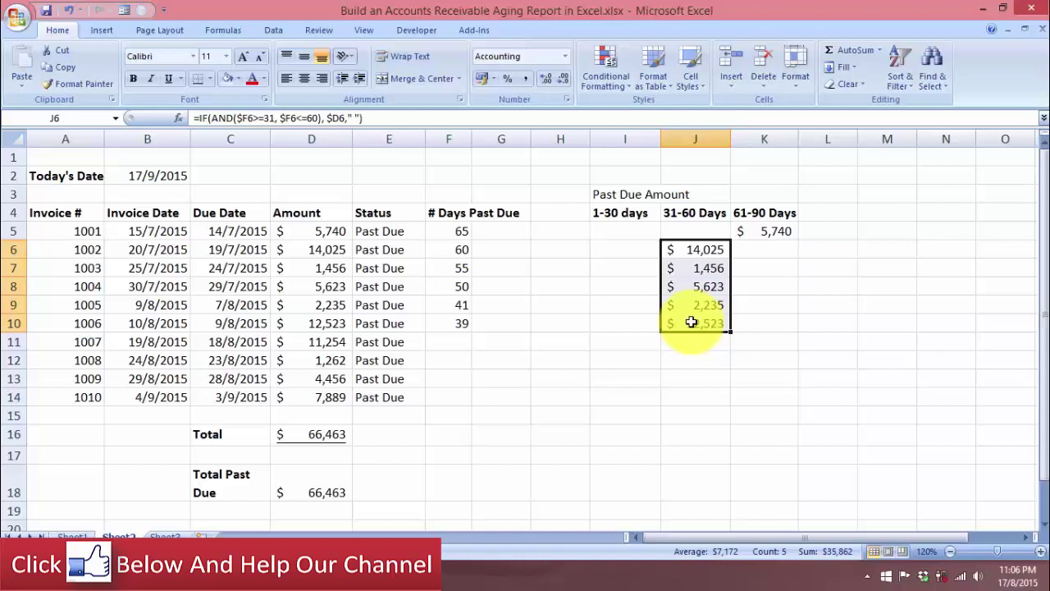
pyautogui.click(760, 236)
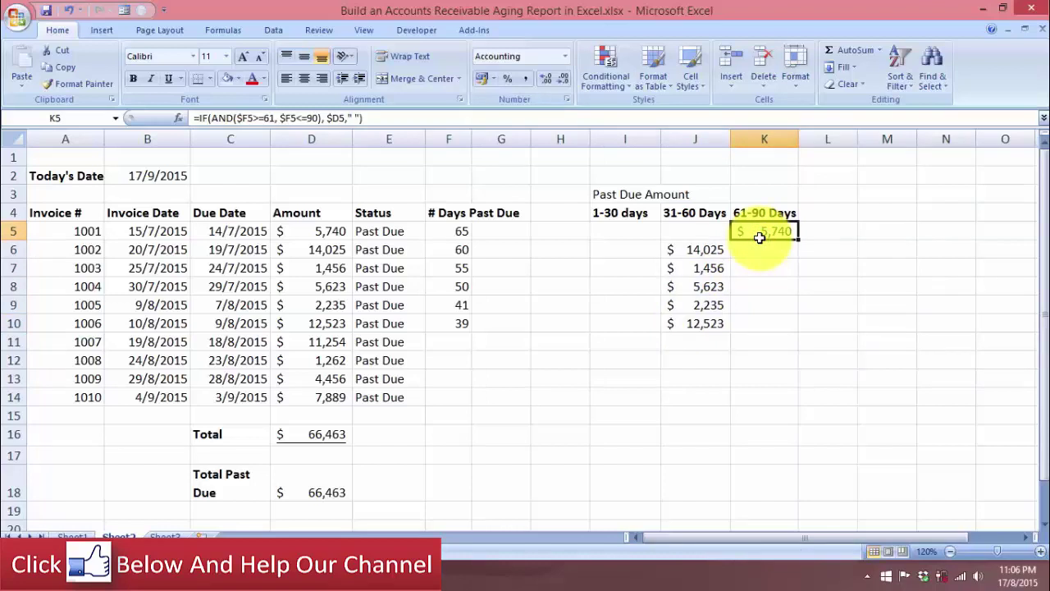